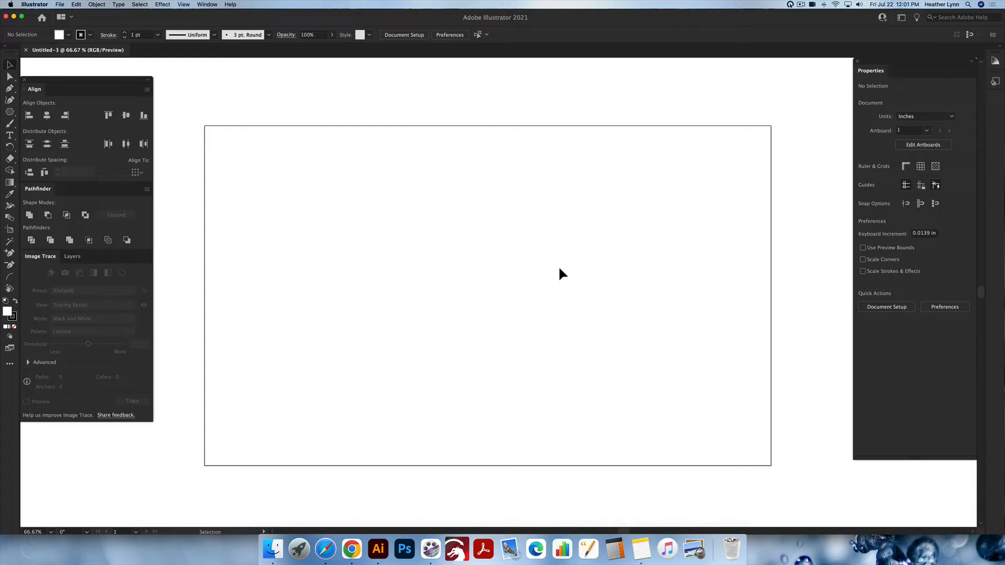
Place IMG_5304.JPG from the Downloads folder as an embedded image and position it over the middle of the artboard
scroll(558, 269, "left", 1)
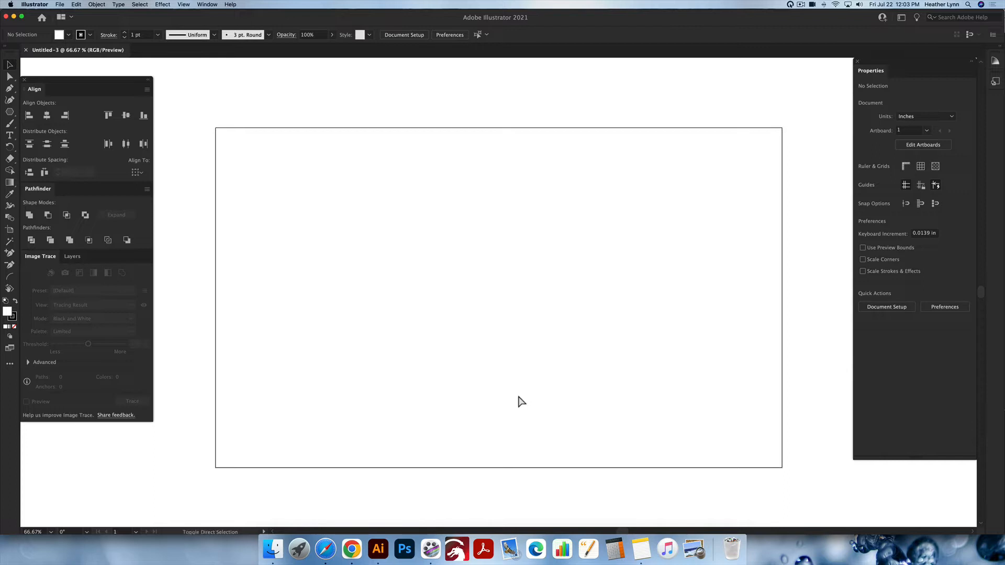
key("super+shift+p")
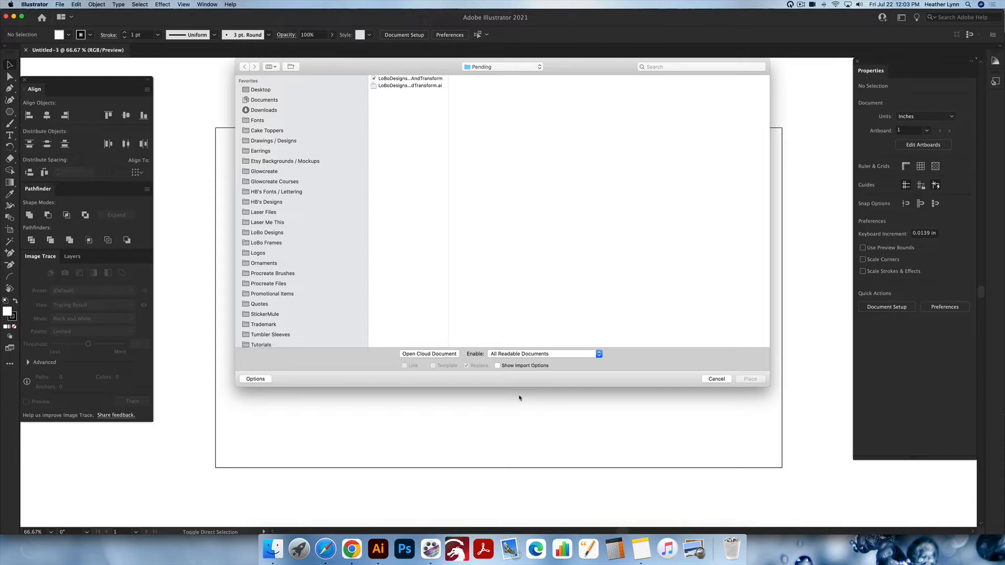
left_click(270, 112)
left_click(395, 93)
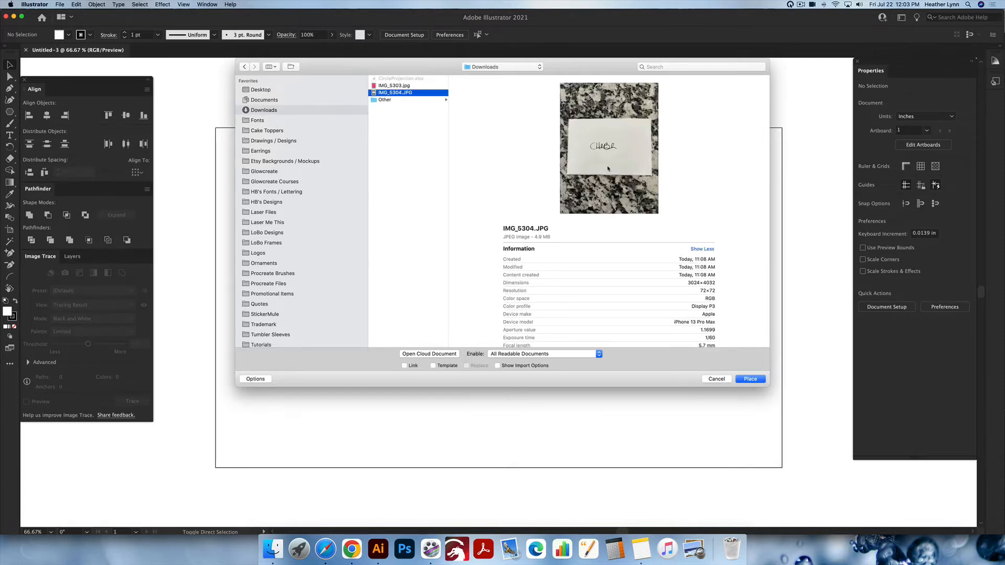
left_click(750, 379)
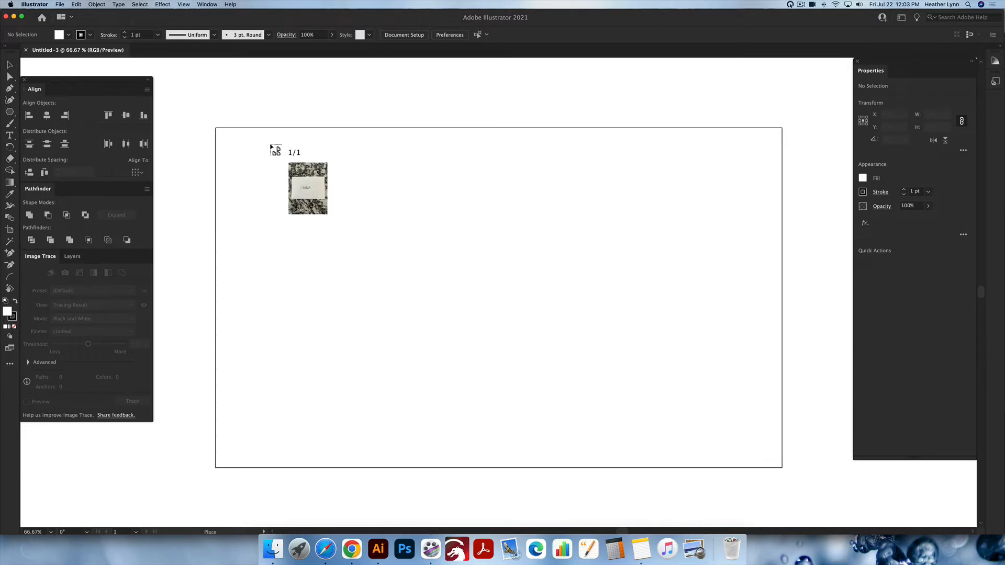
left_click(249, 123)
left_click_drag(454, 329, 516, 327)
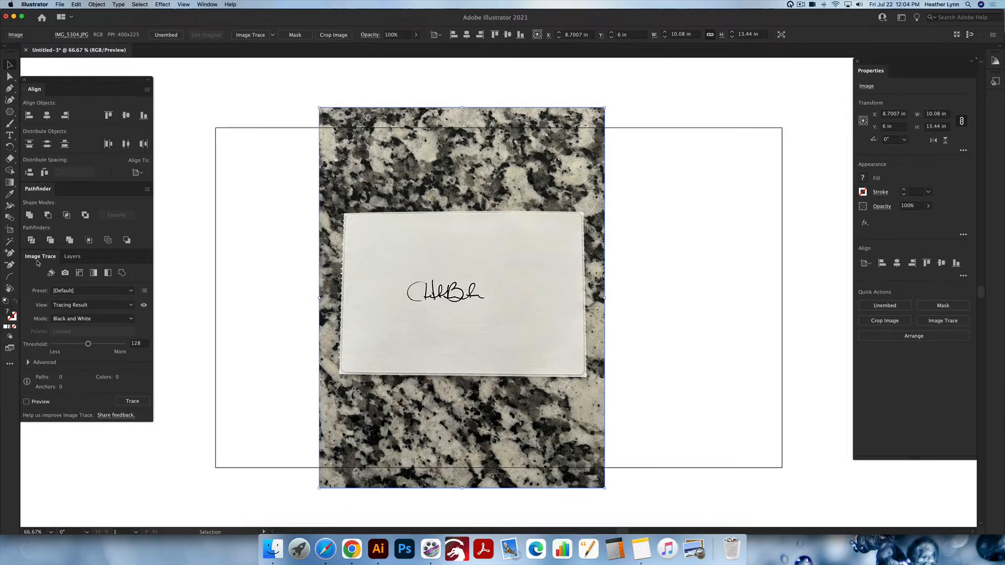
Image-trace the placed photo in black and white with the default preset and expand its object and fill
left_click(207, 5)
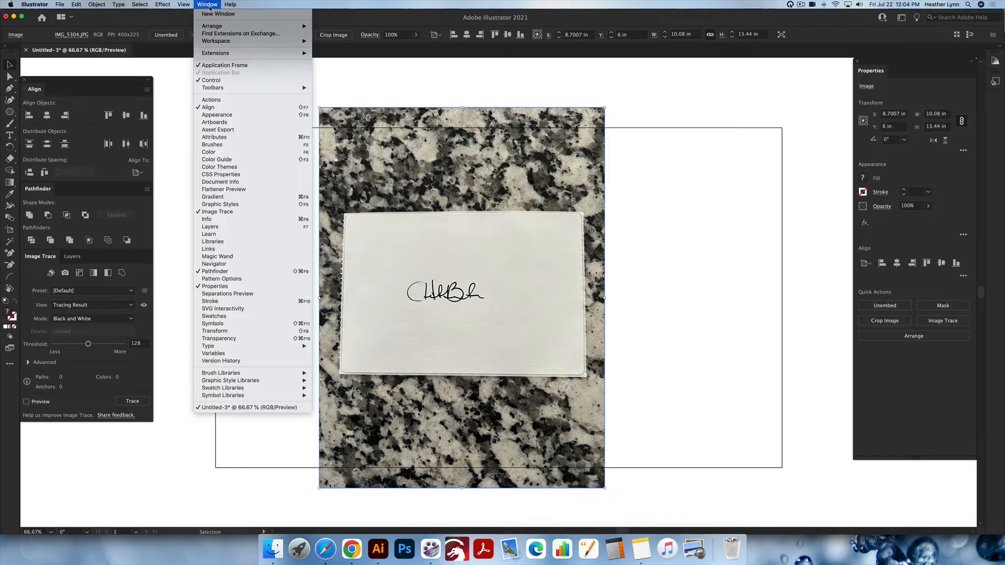
left_click(170, 206)
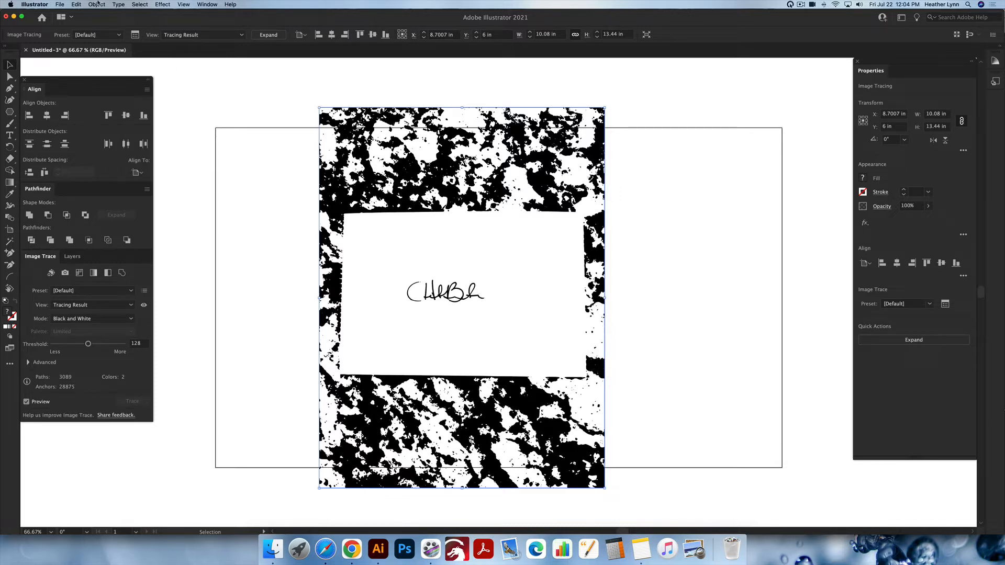
left_click(97, 4)
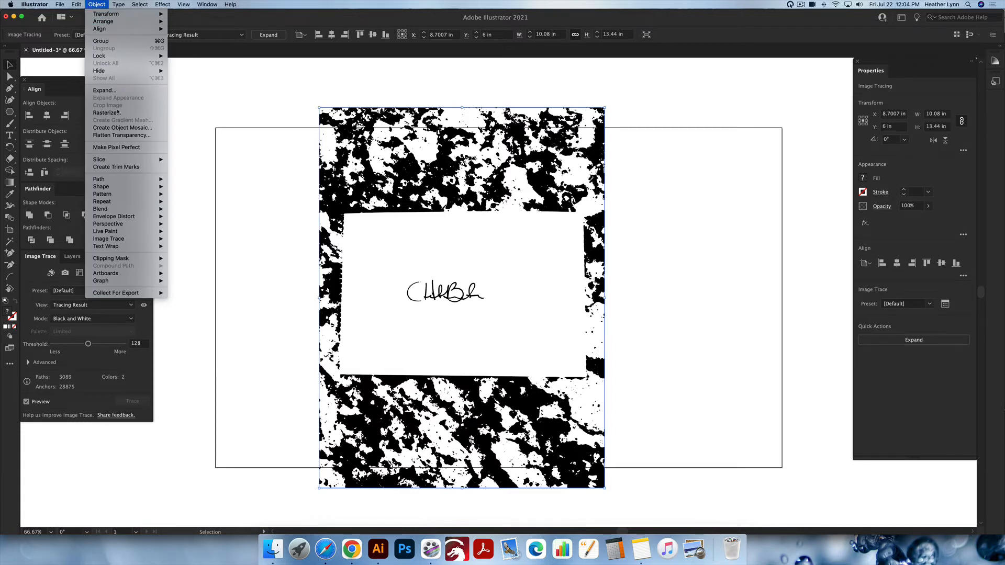
left_click(115, 93)
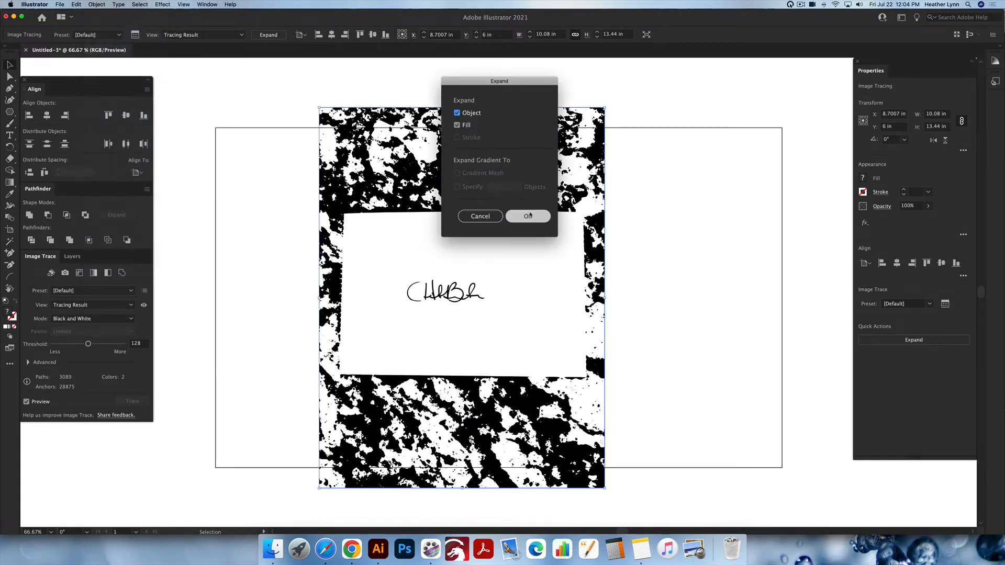
left_click(529, 216)
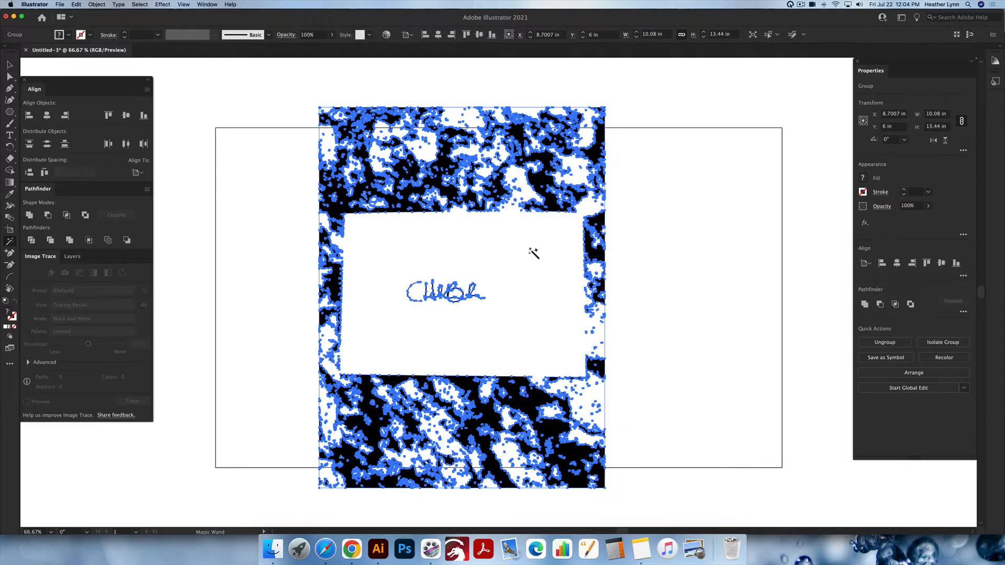
Delete all white areas of the expanded tracing using the Magic Wand and ungroup the remaining black artwork
left_click(531, 251)
key("Delete")
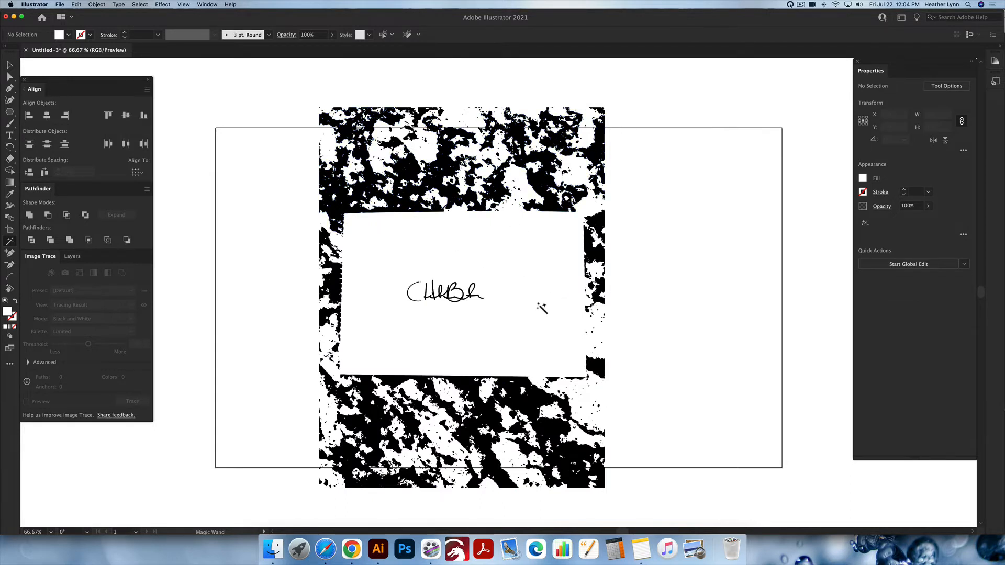
left_click(449, 196)
key("v")
left_click(453, 197)
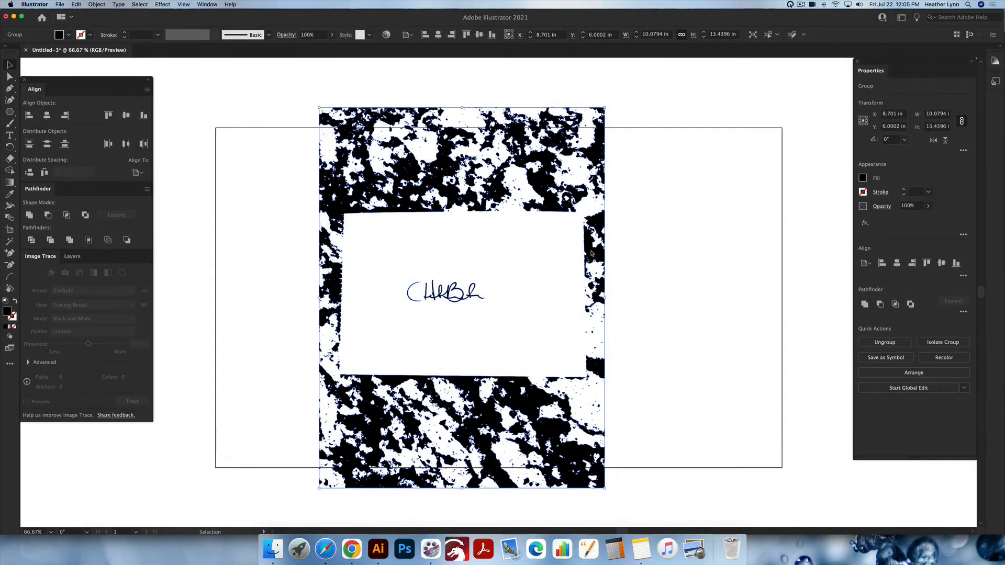
right_click(591, 253)
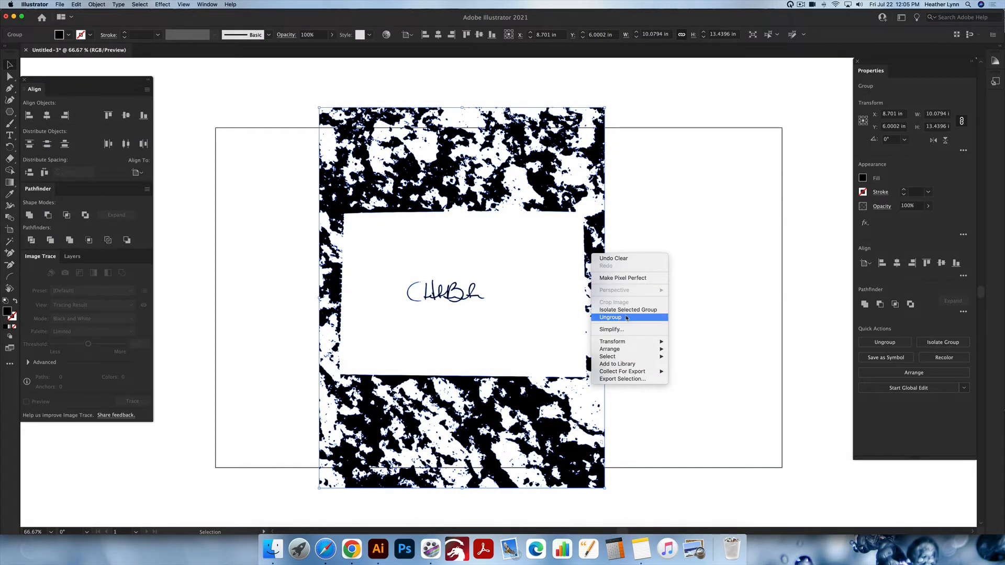
left_click(480, 261)
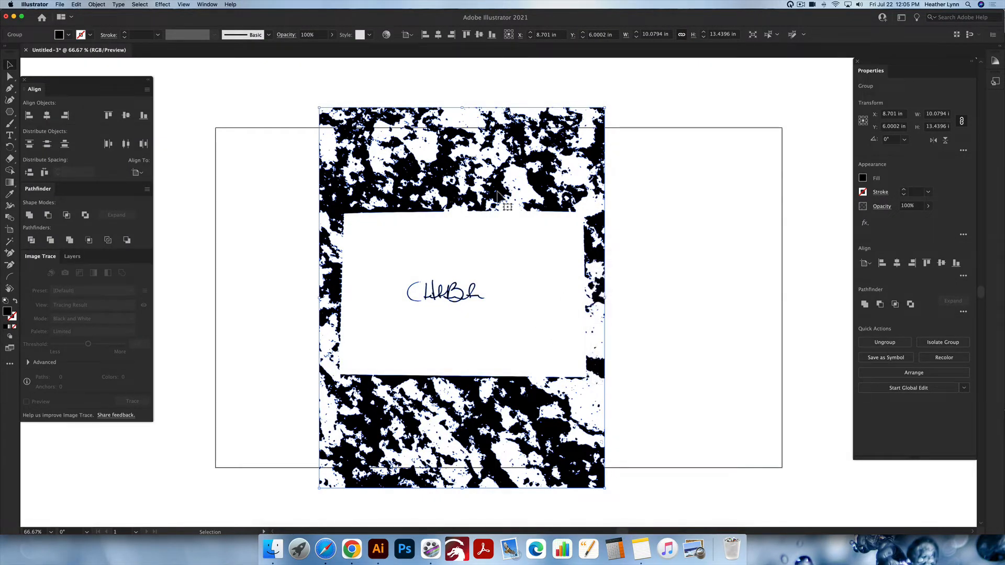
key("shift+super+g")
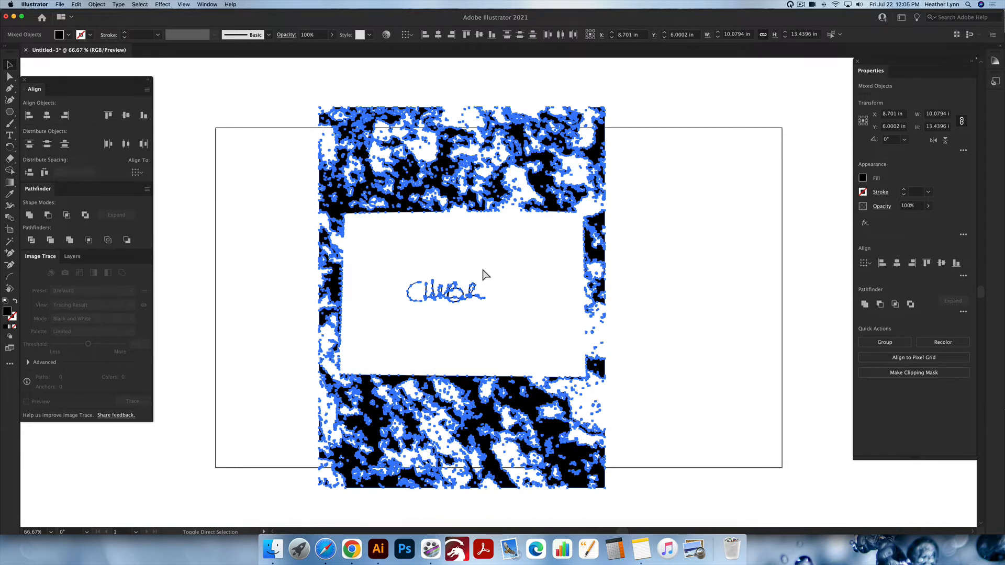
Select only the handwritten lettering inside the blank card area and cut it from the tracing
left_click(626, 296)
left_click_drag(542, 321, 406, 277)
left_click(677, 351)
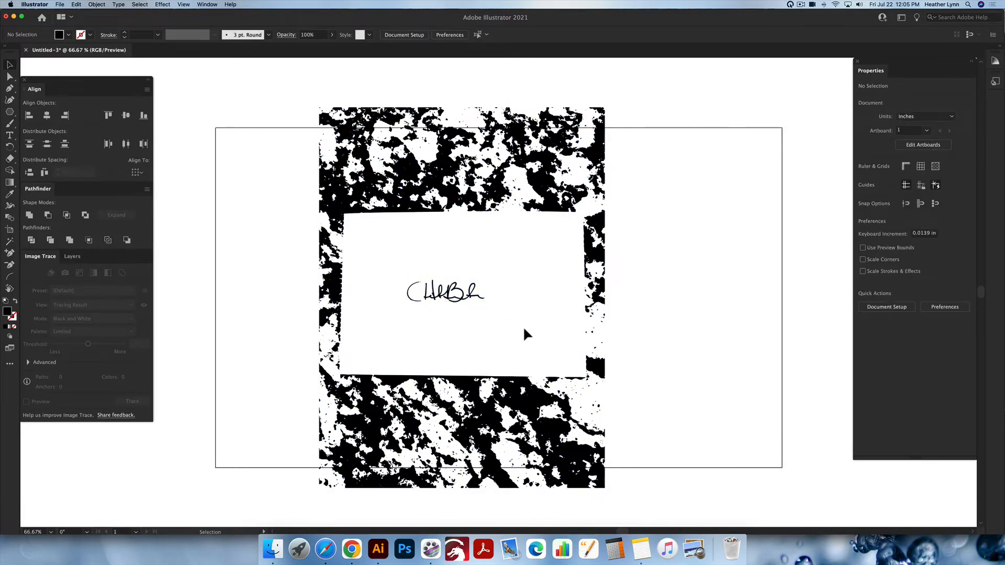
left_click_drag(524, 330, 395, 266)
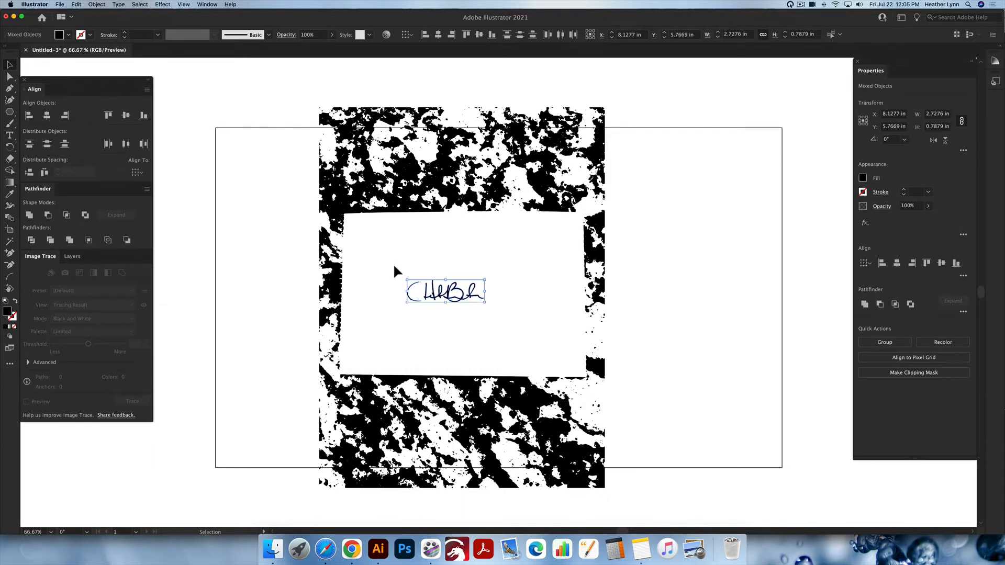
key("Delete")
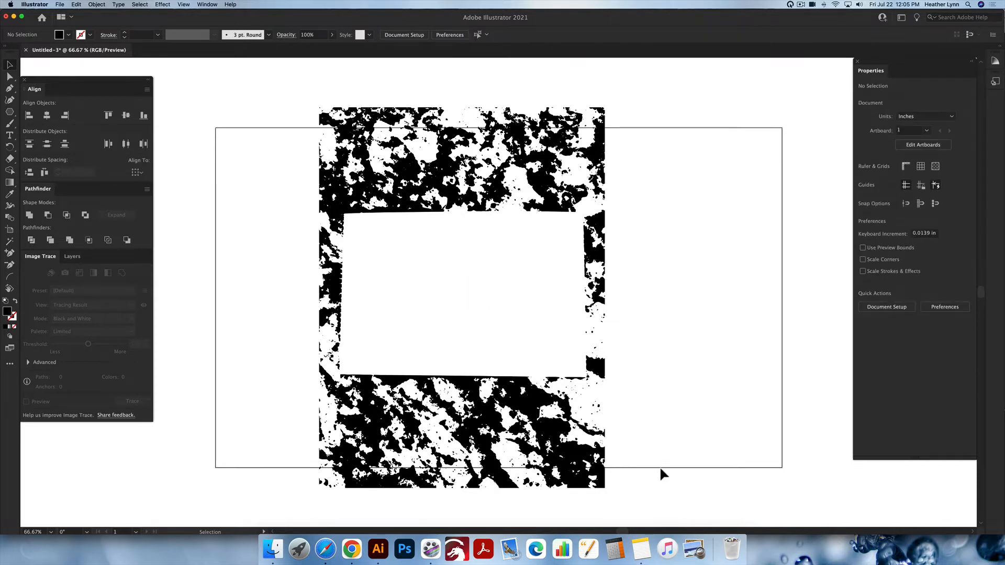
Delete all the remaining background shapes and paste the handwritten lettering back in its original place
key("super+a")
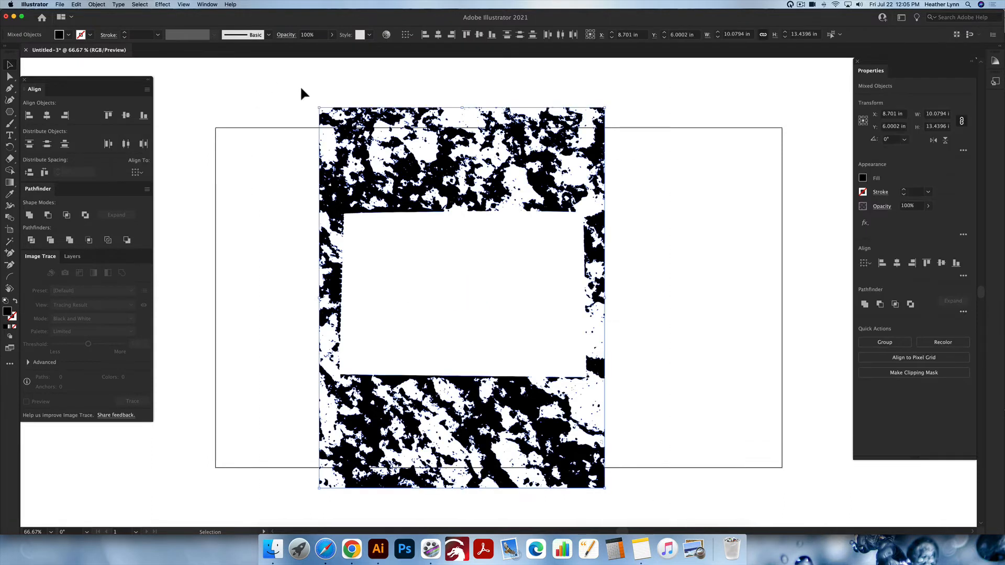
key("Delete")
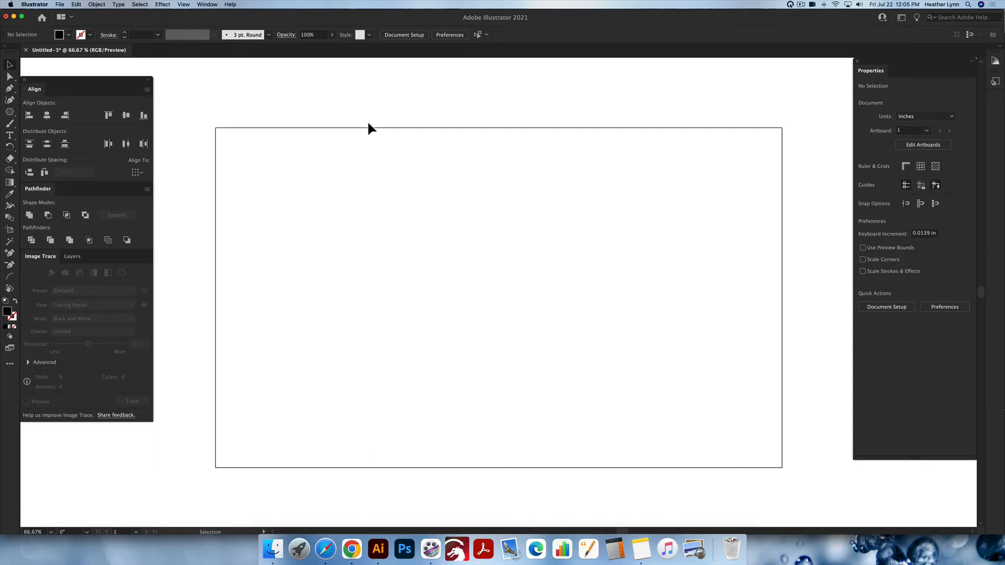
key("super+v")
left_click(569, 285)
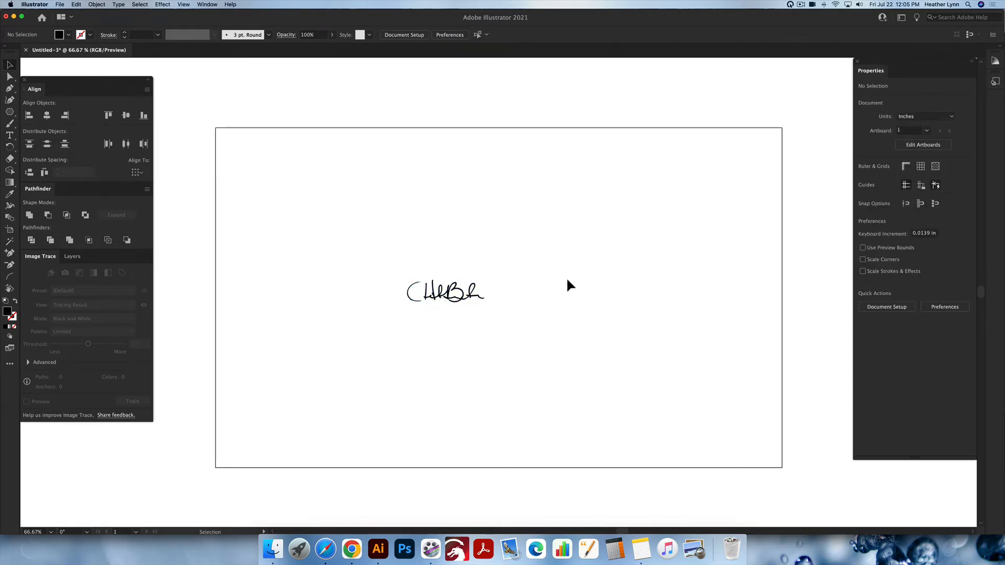
Inspect the lettering's vector paths up close in outline mode and return to preview mode
left_click(472, 296)
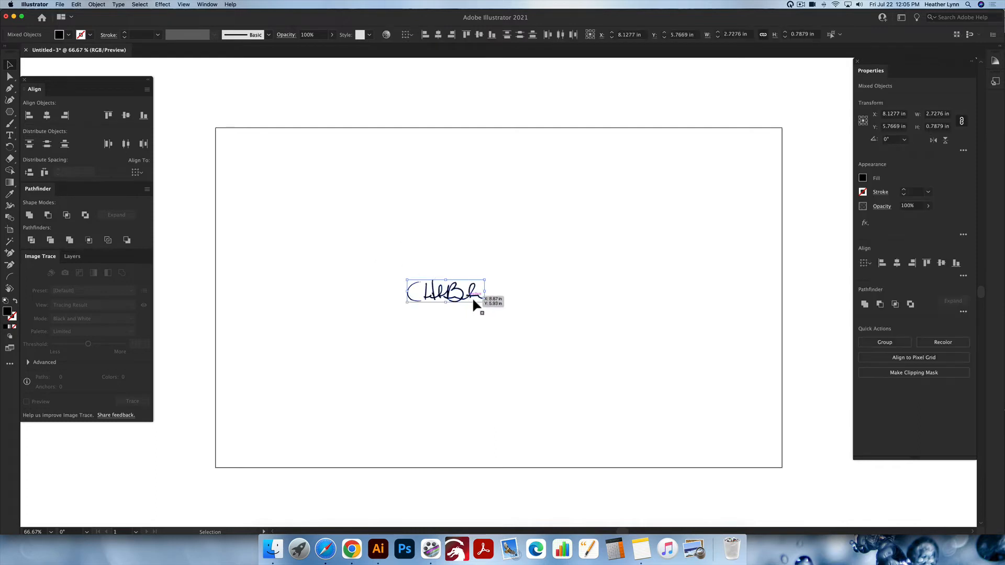
left_click(539, 314)
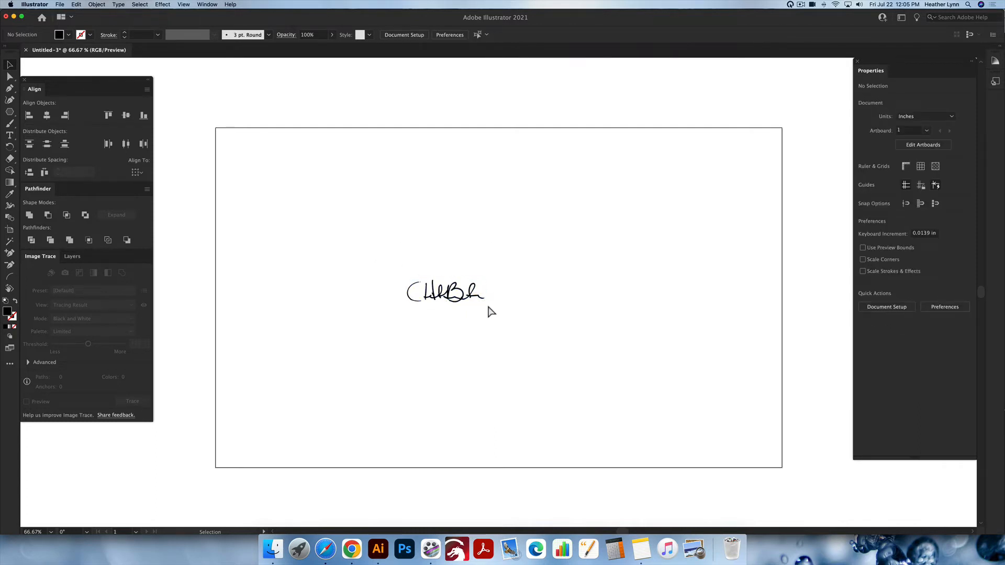
key("super+y")
scroll(443, 294, "up", 3)
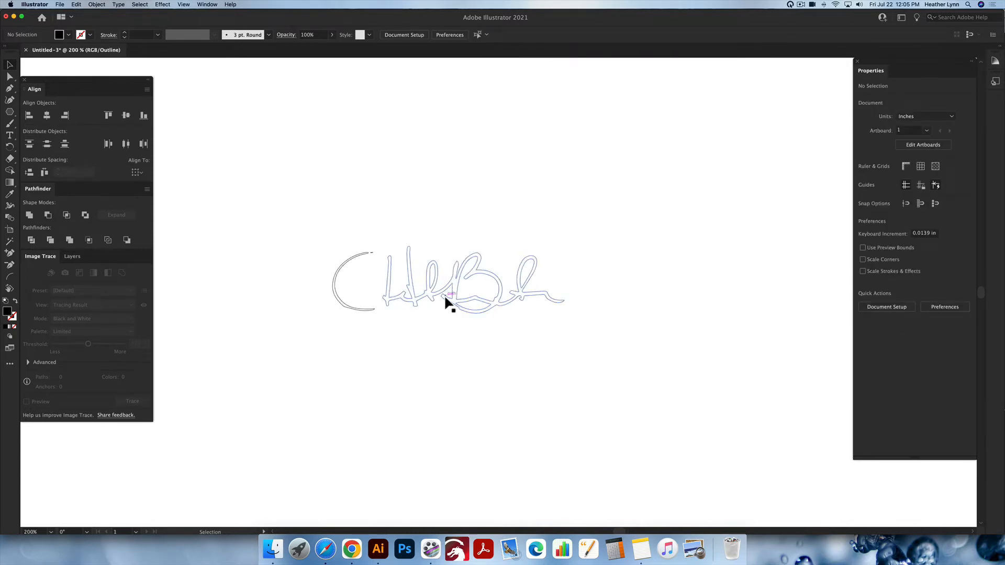
scroll(446, 300, "down", 1)
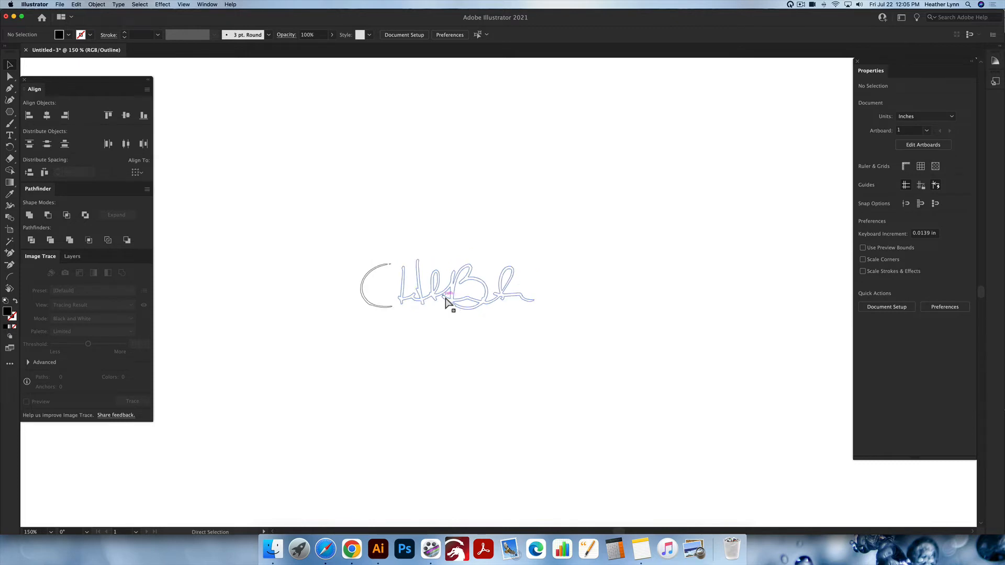
key("super+y")
scroll(500, 333, "down", 2)
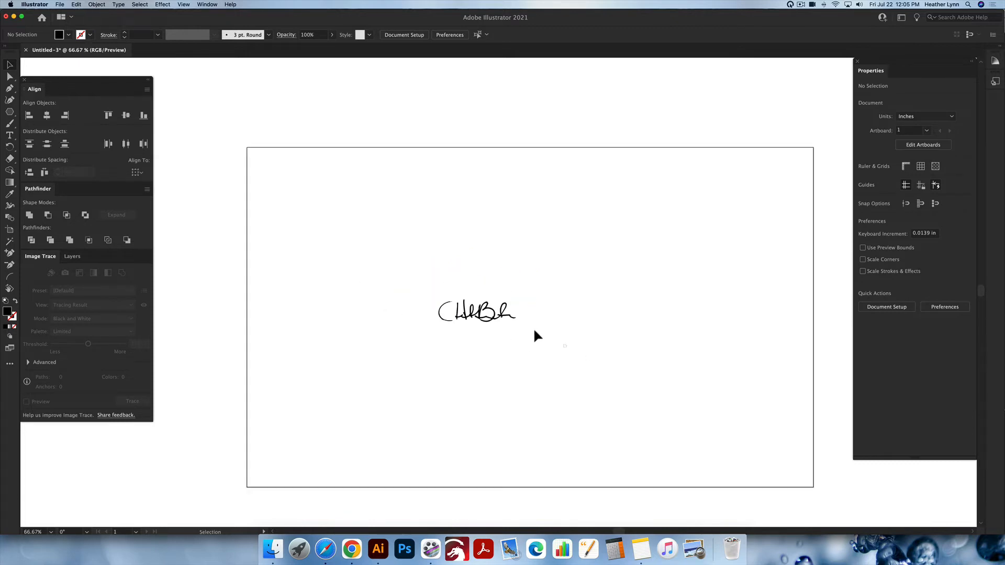
Enlarge the whole lettering proportionally to about half the artboard's width and move it near the artboard's centre
key("super+a")
left_click_drag(513, 325, 713, 430)
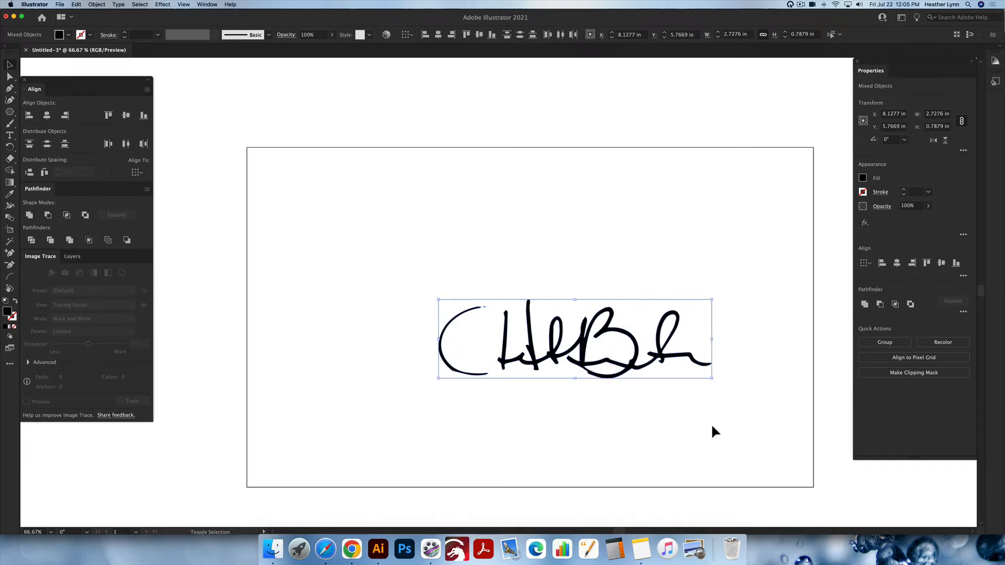
left_click_drag(630, 347, 570, 289)
left_click(604, 342)
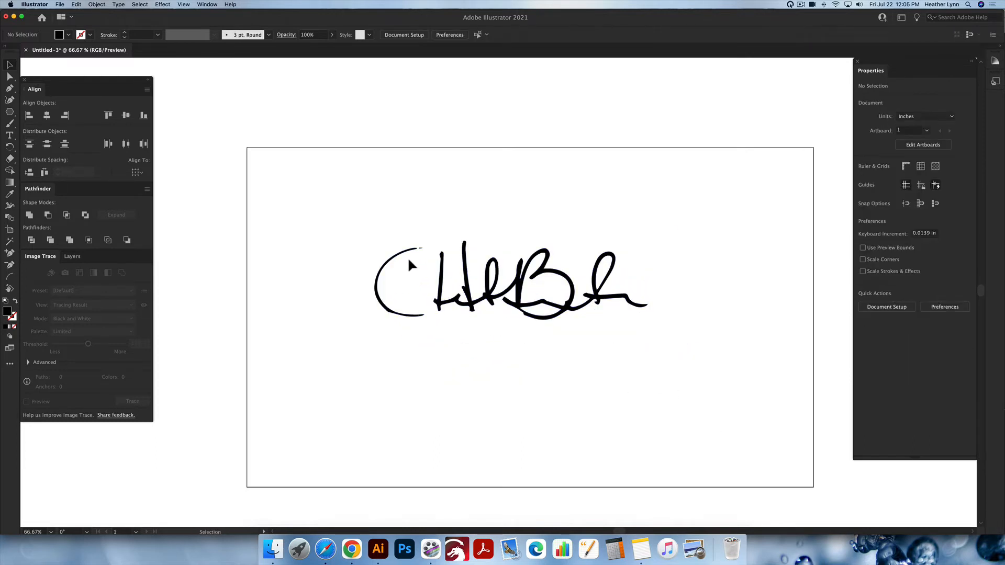
Delete the small stray fragment just beyond the upper end of the letter C
scroll(407, 256, "up", 2)
key("a")
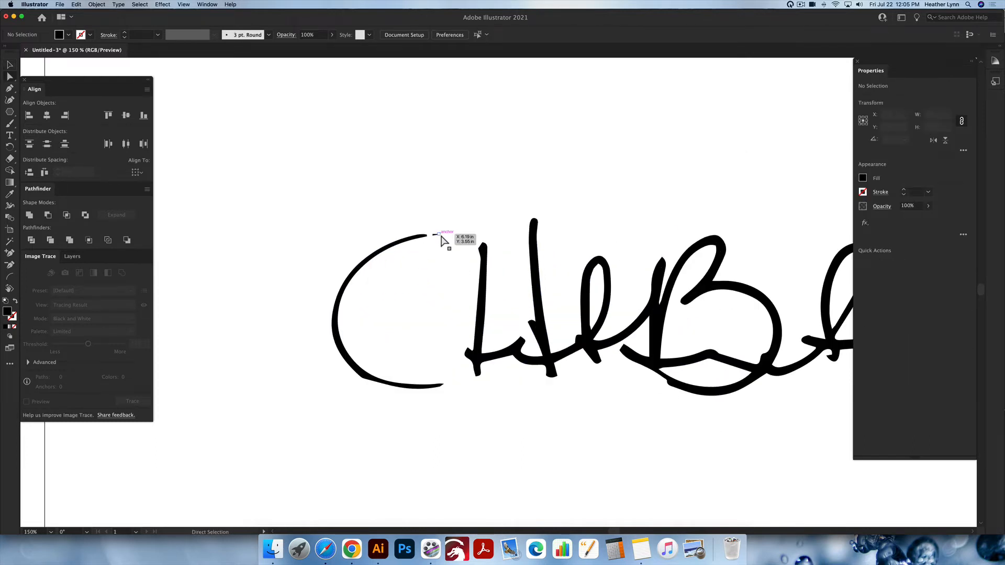
left_click(442, 237)
left_click(496, 262)
scroll(531, 304, "down", 2)
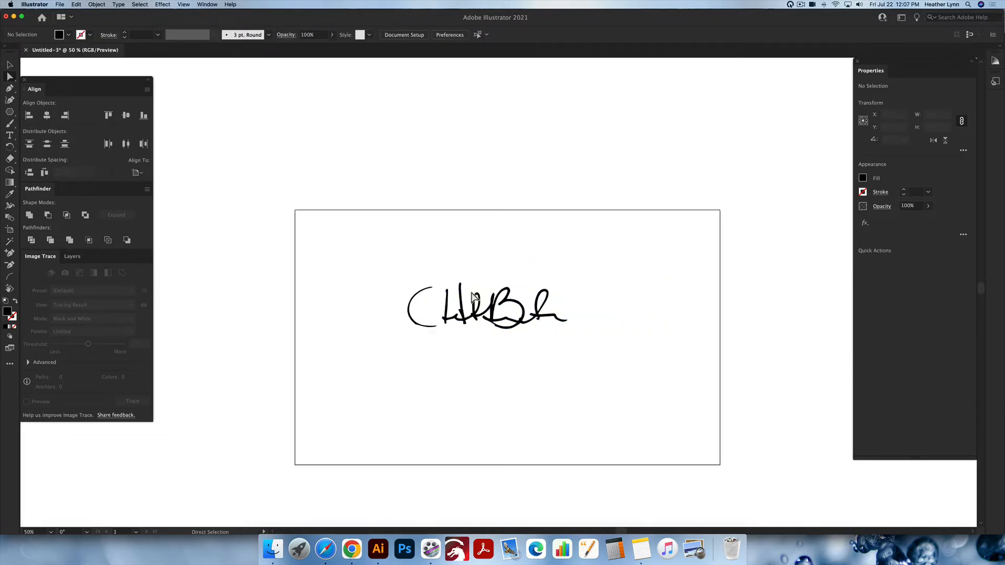
Smooth the bump on the lower-left outer edge of the letter C by redrawing it with the Pencil tool
scroll(428, 313, "up", 5)
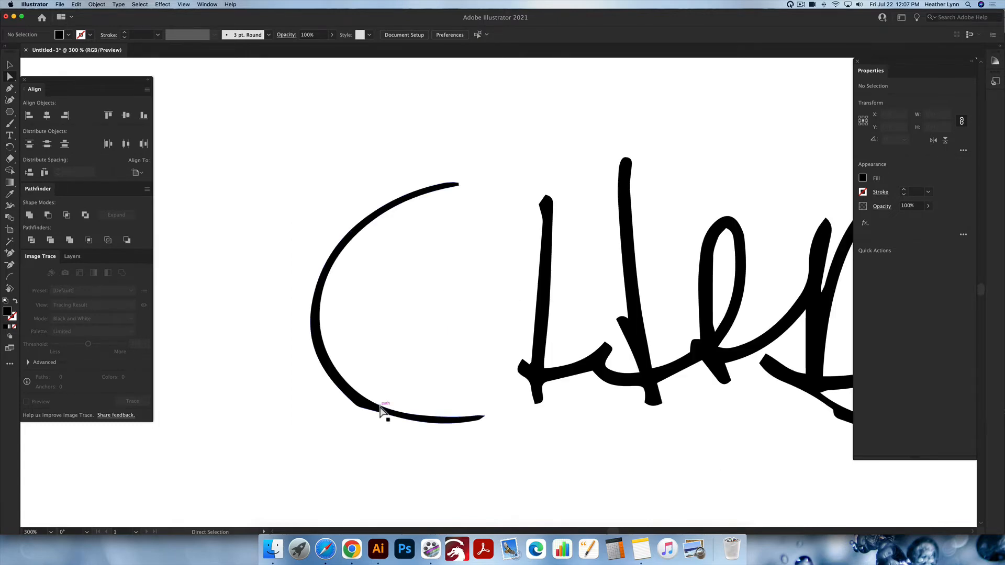
key("n")
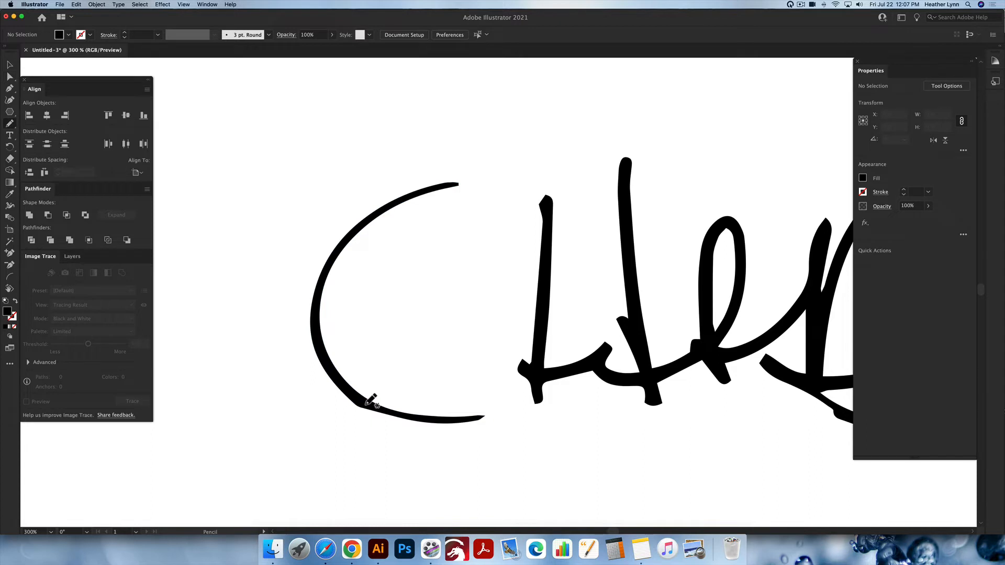
key("v")
left_click(348, 396)
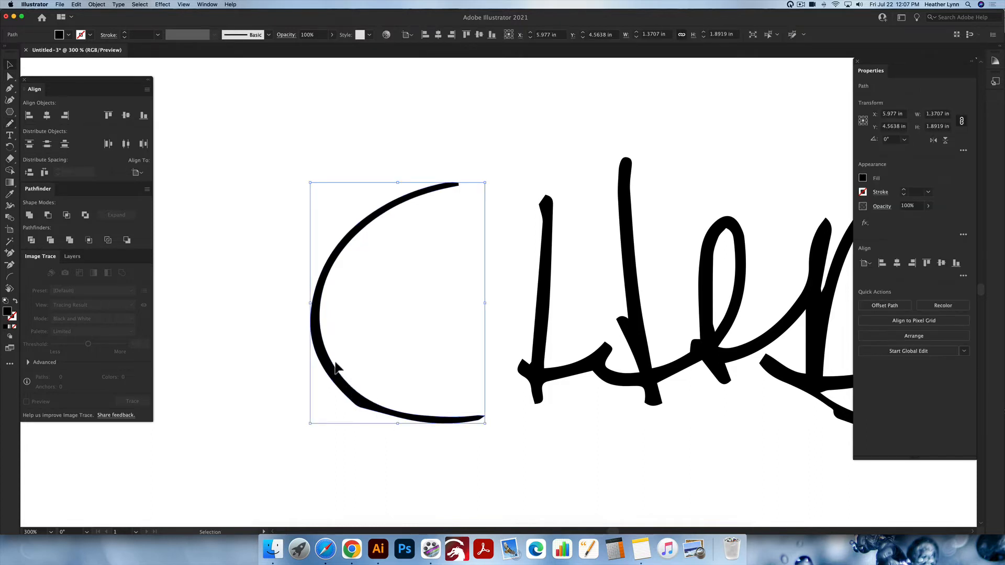
key("n")
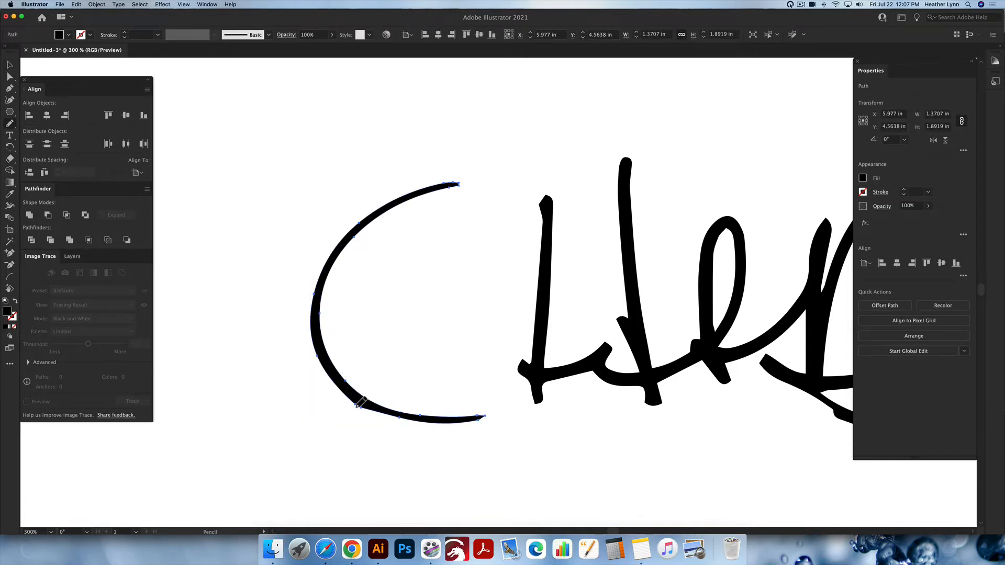
left_click_drag(358, 407, 426, 419)
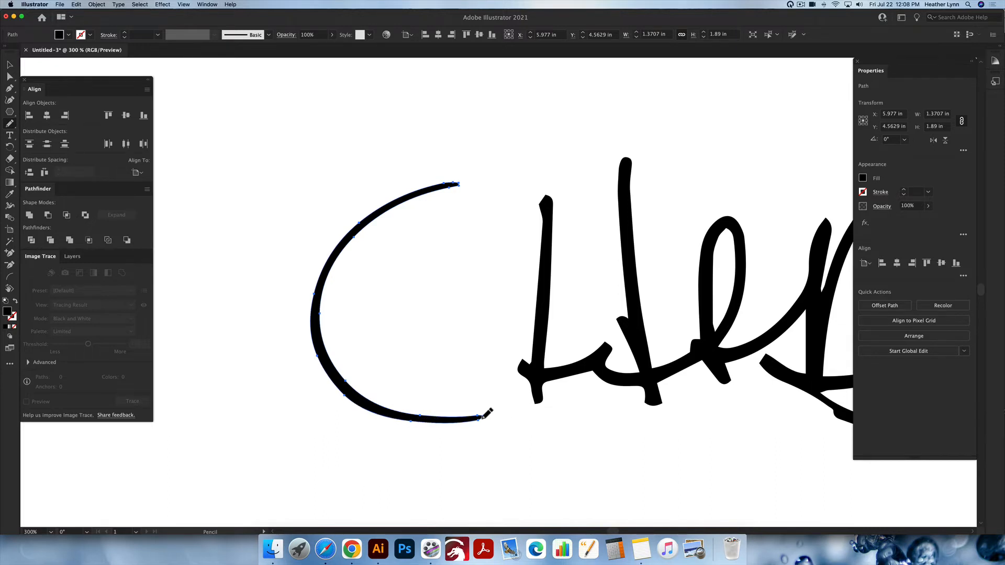
Clean up the tip at the lower end of the letter C with the Pencil tool and deselect it
left_click_drag(482, 418, 485, 417)
scroll(542, 387, "down", 7)
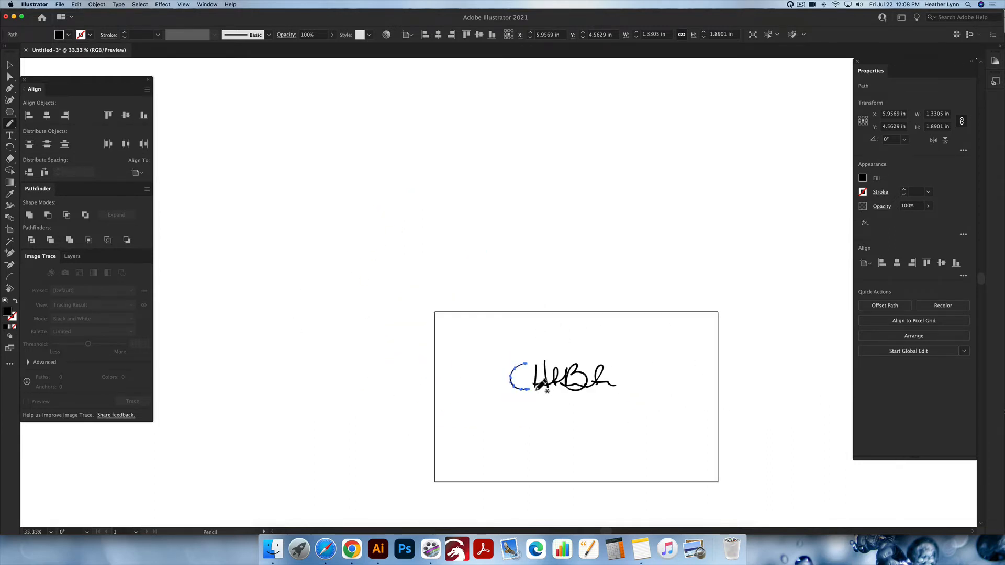
scroll(538, 387, "up", 1)
key("v")
left_click(558, 328)
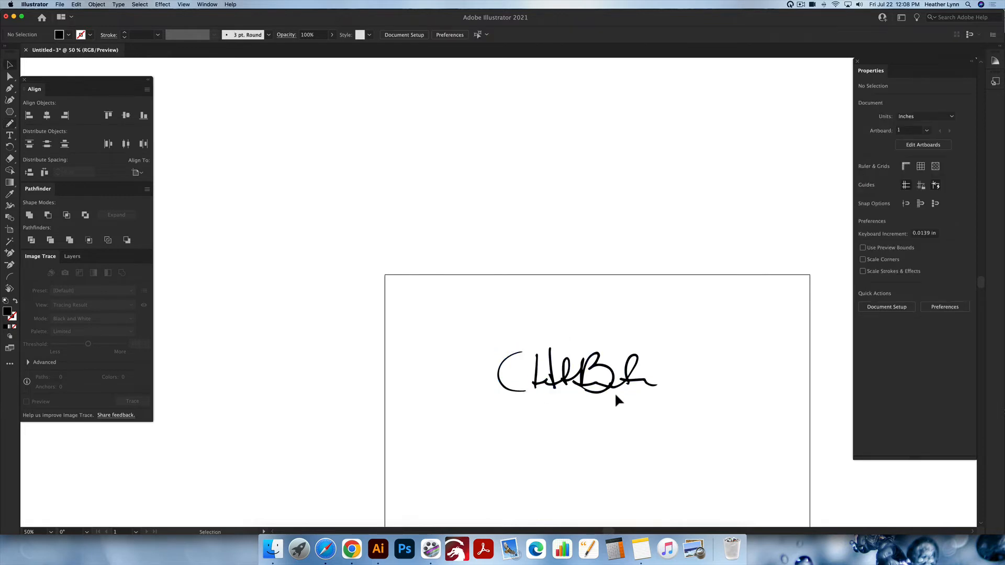
Thicken the whole lettering by adding a 2 pt stroke to all of its paths
scroll(607, 394, "right", 2)
key("super+a")
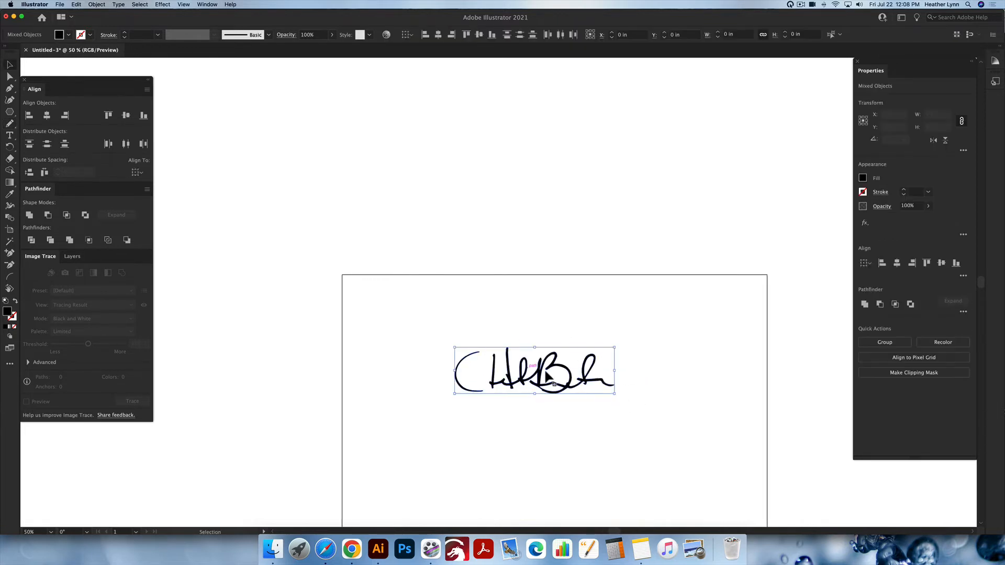
scroll(596, 391, "down", 3)
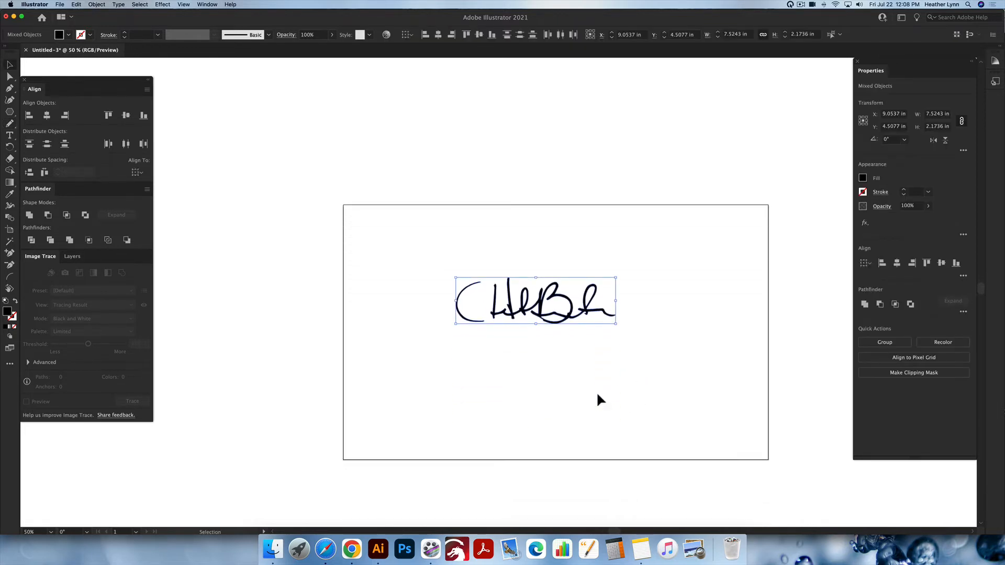
scroll(597, 395, "right", 1)
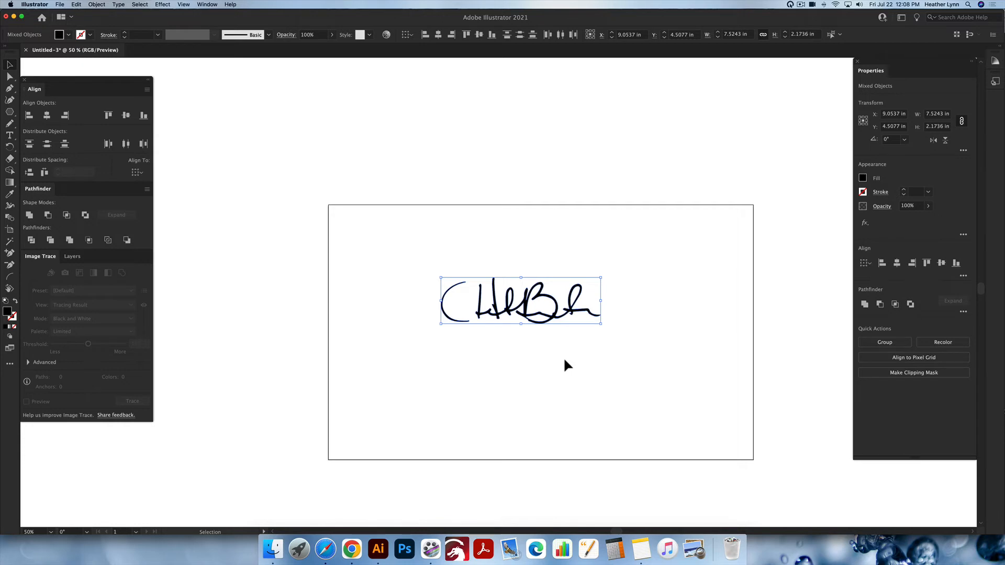
left_click(904, 191)
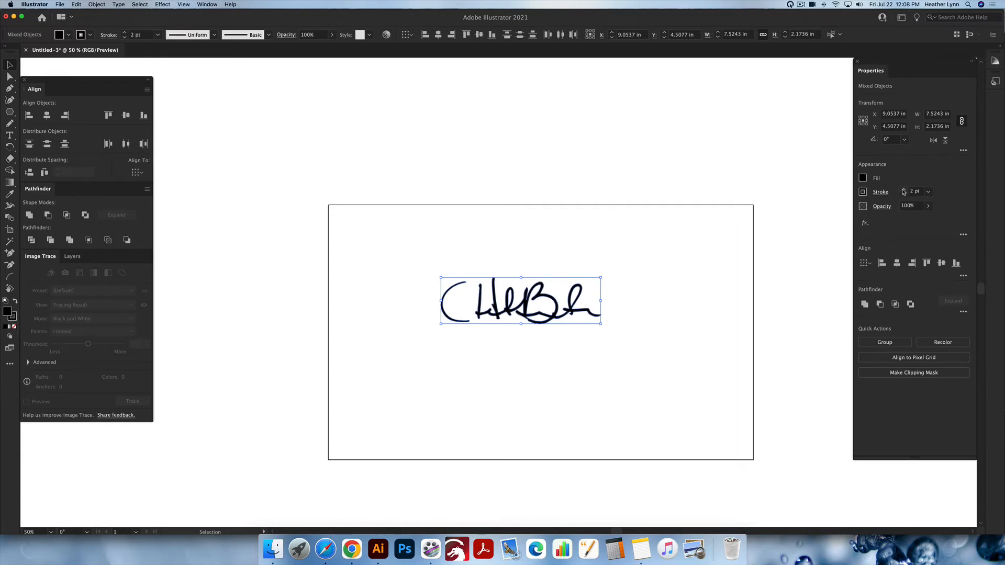
Expand the stroked lettering's fills and strokes into shapes and unite them into one outline
left_click(699, 262)
left_click_drag(508, 310, 453, 241)
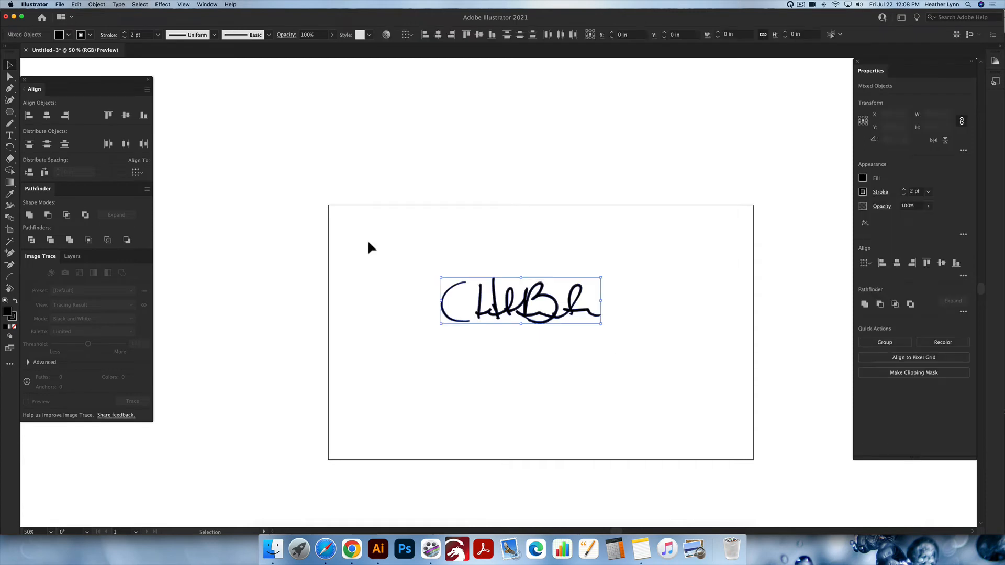
left_click(97, 4)
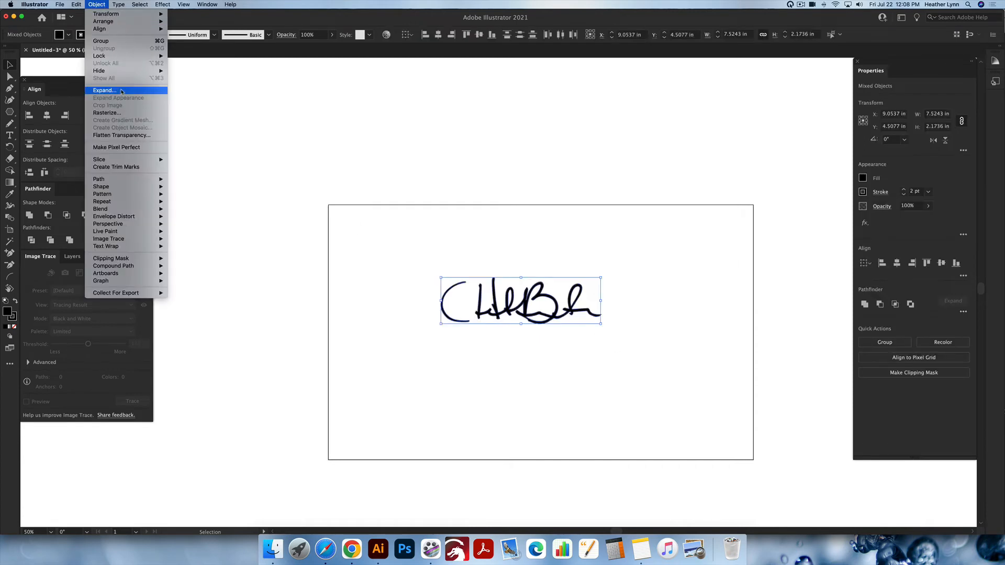
left_click(121, 91)
left_click(523, 216)
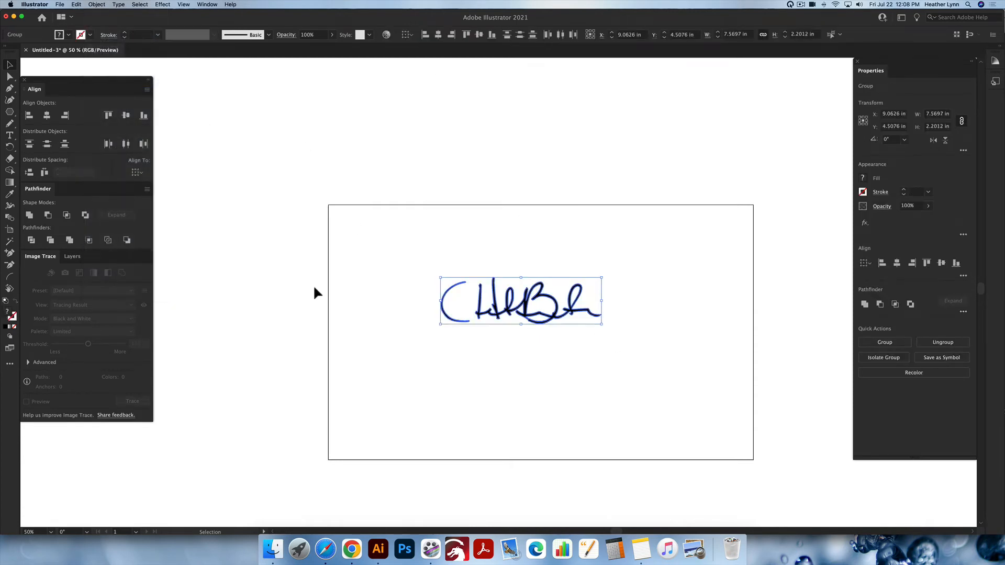
left_click(32, 214)
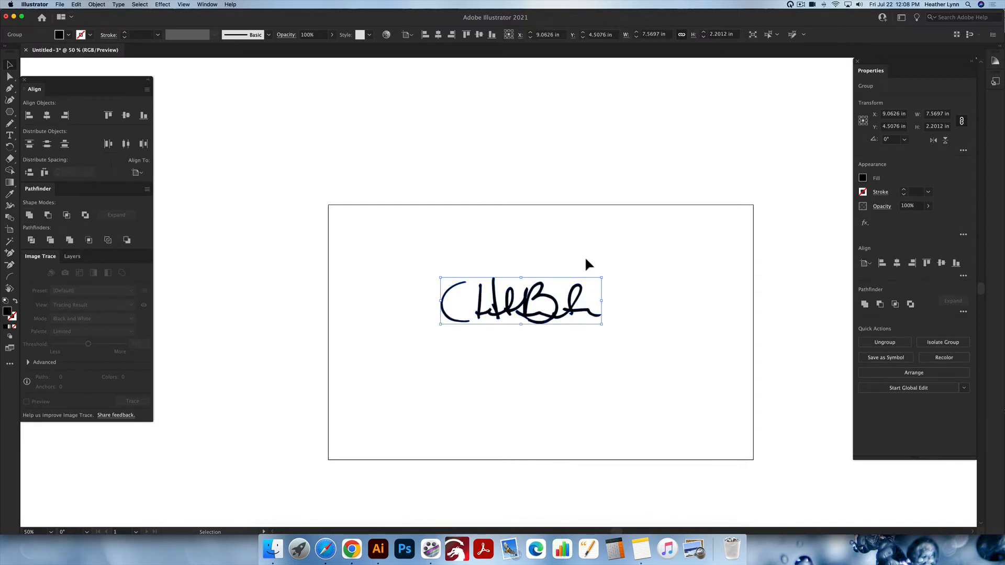
left_click(637, 336)
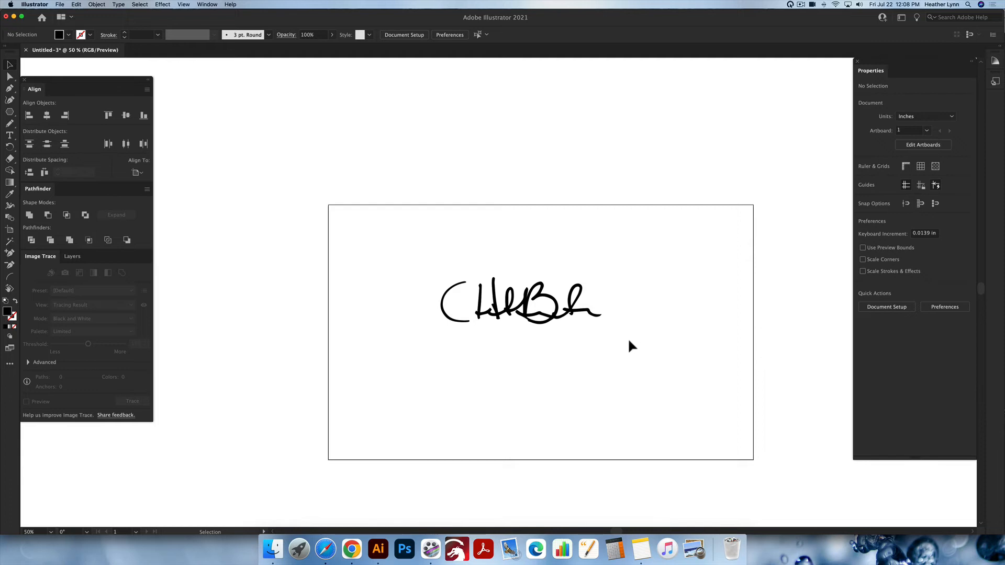
Delete the whole lettering to clear the artboard
scroll(629, 341, "right", 2)
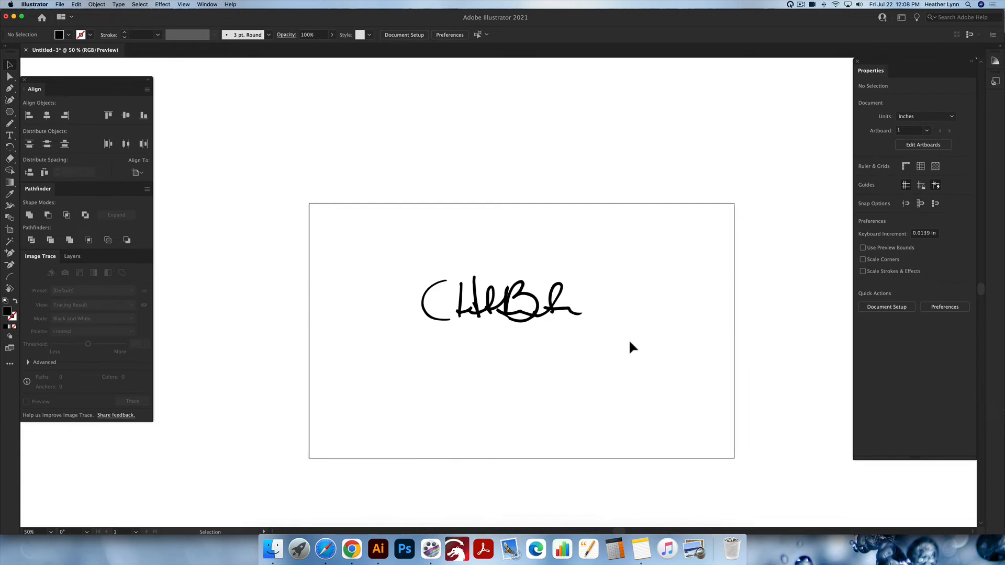
scroll(630, 343, "down", 1)
scroll(630, 343, "right", 1)
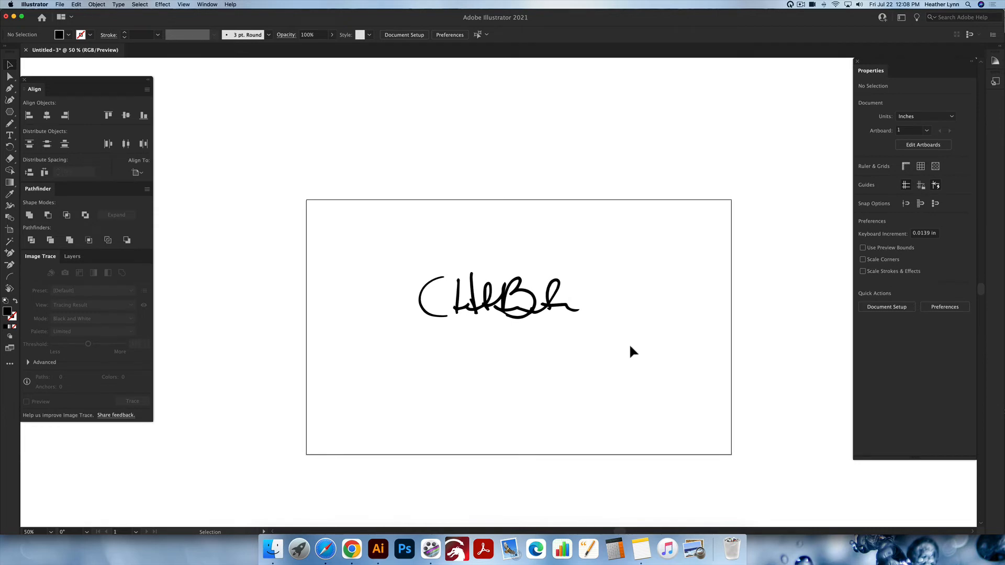
mouse_move(651, 353)
left_mouse_down()
mouse_move(410, 260)
mouse_move(388, 241)
left_mouse_up()
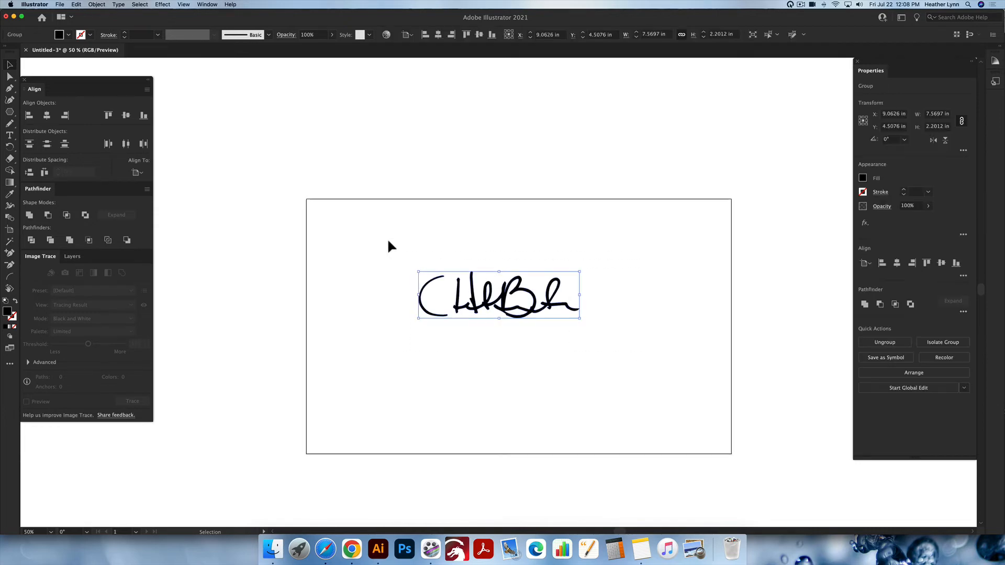
key("Delete")
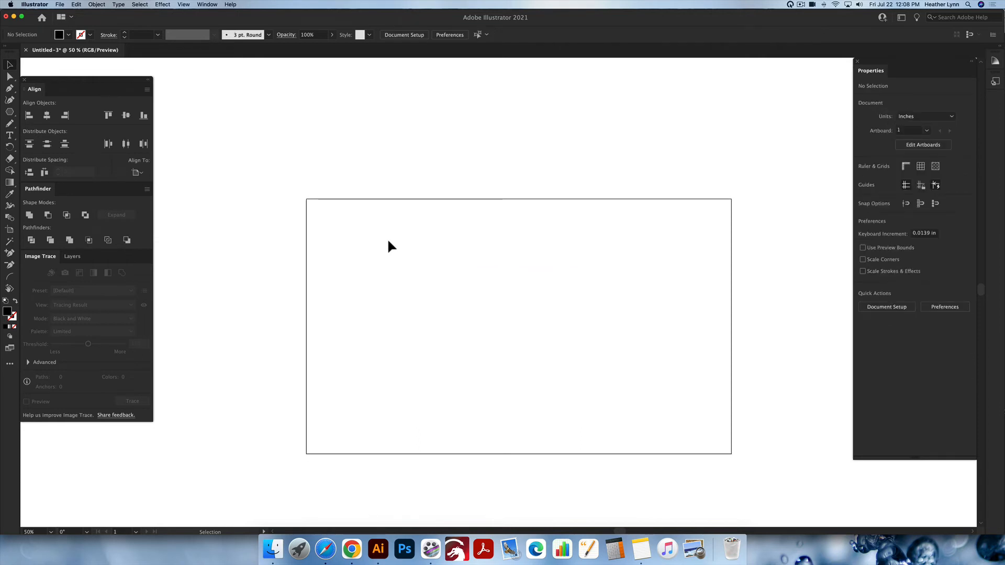
Place the photo IMG_5303.jpg from Downloads and move it to the centre of the artboard
key("super+shift+p")
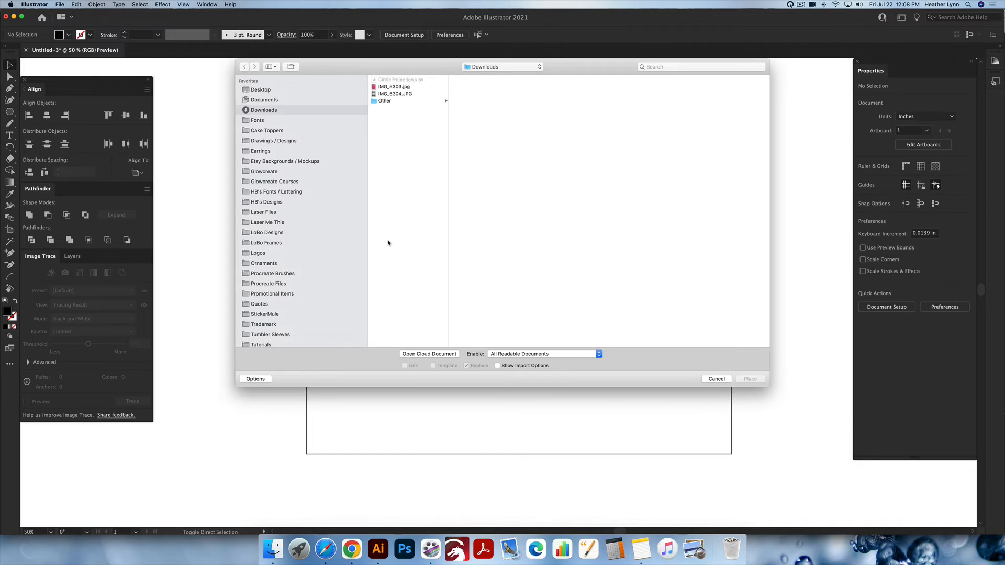
double_click(406, 86)
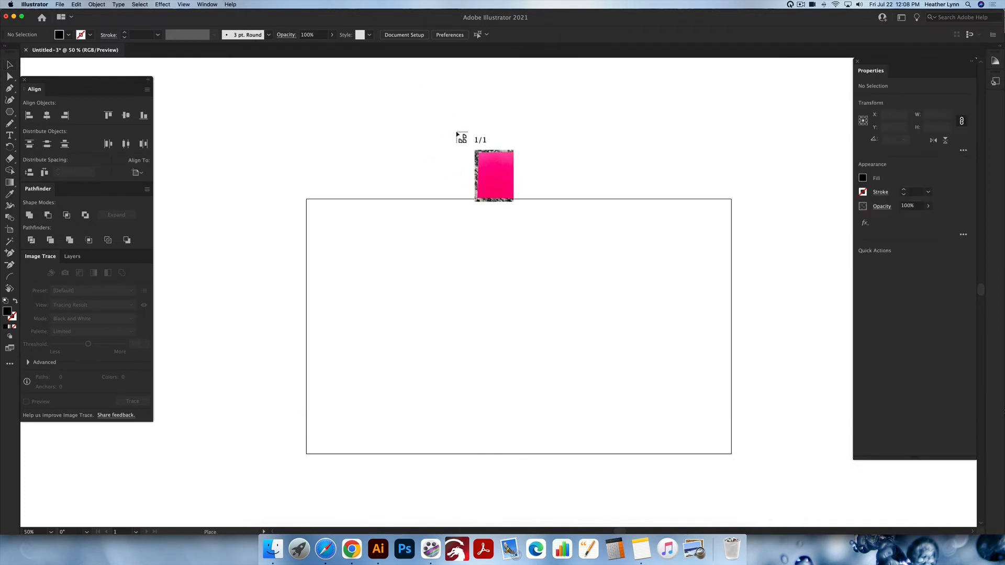
left_click(315, 118)
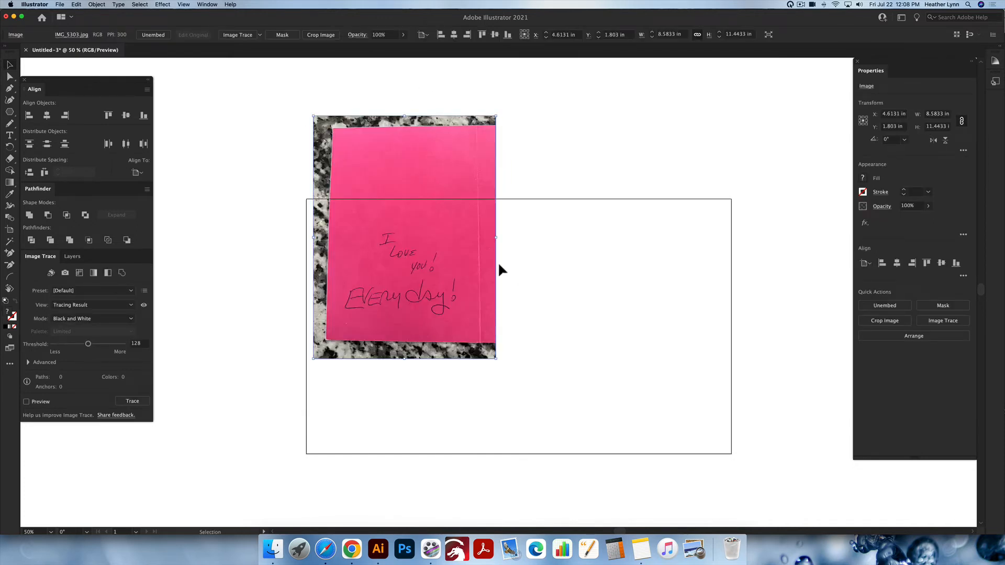
left_click_drag(444, 258, 539, 348)
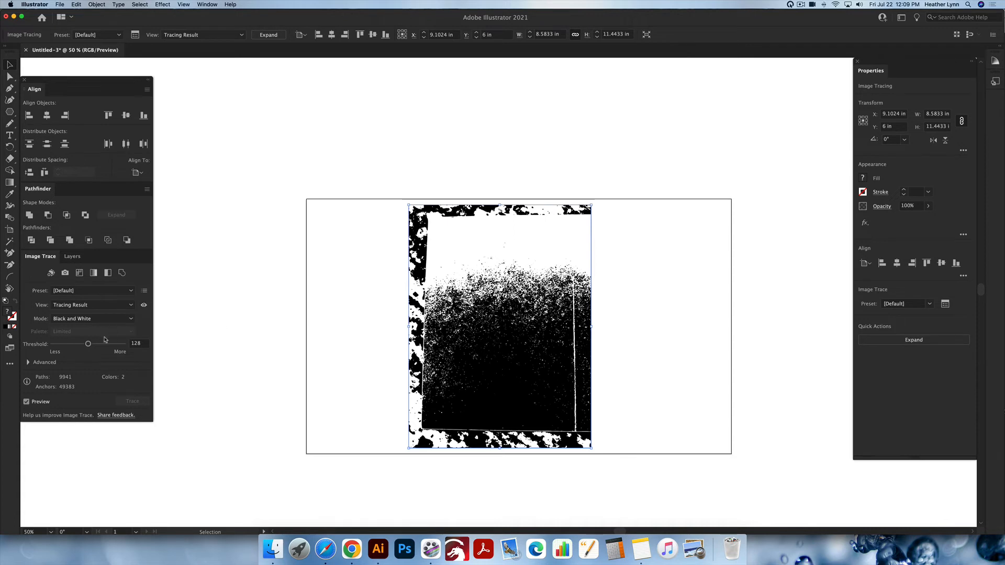
Set the threshold of the photo's black-and-white image trace to 79
mouse_move(88, 345)
left_mouse_down()
mouse_move(104, 345)
mouse_move(72, 345)
left_mouse_up()
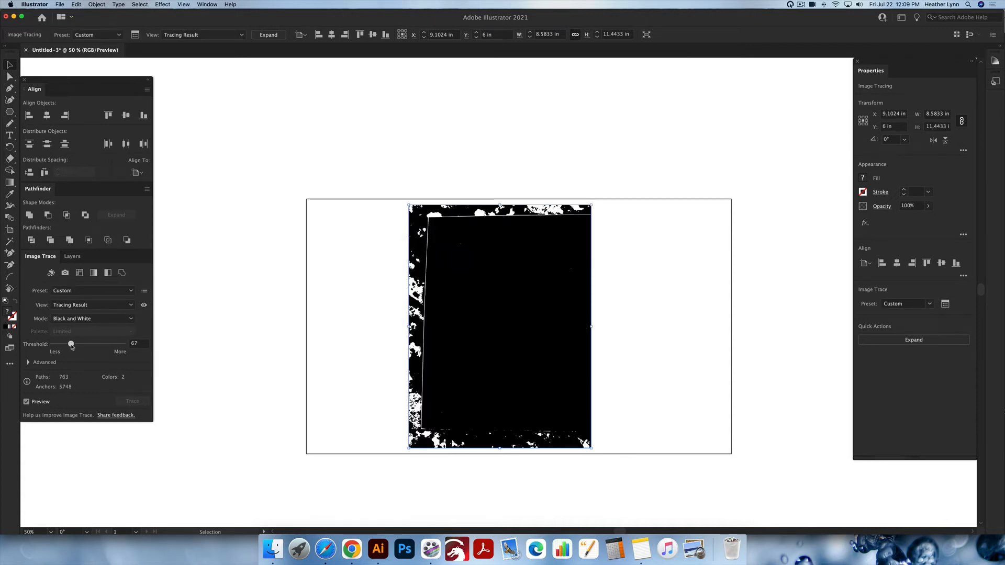
left_click_drag(71, 345, 73, 345)
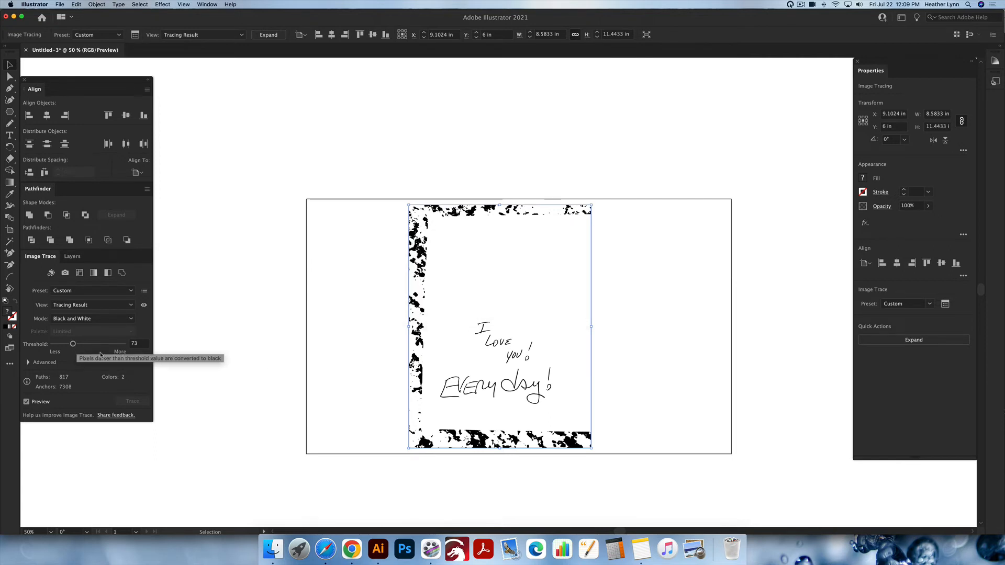
scroll(517, 388, "right", 2)
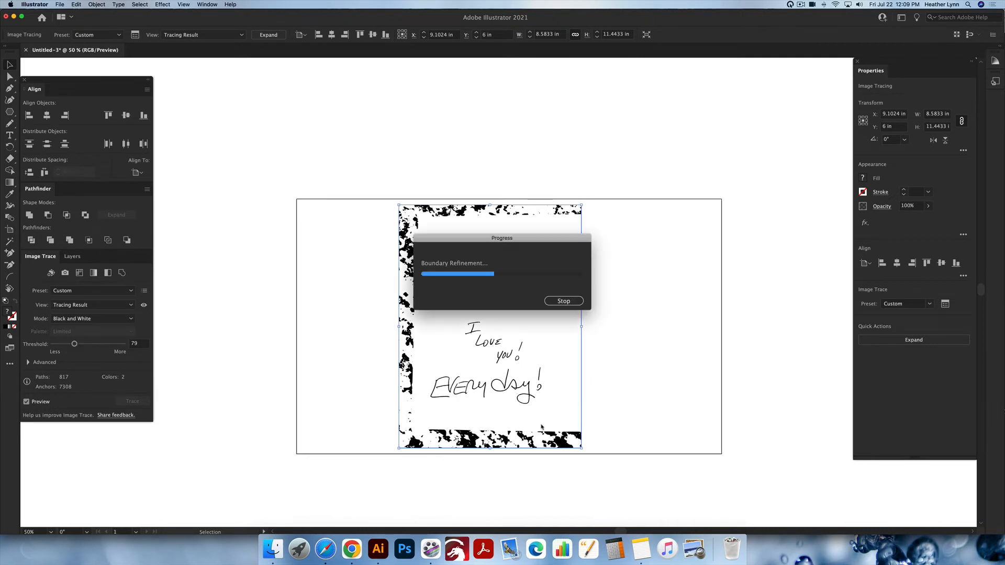
scroll(548, 381, "left", 1)
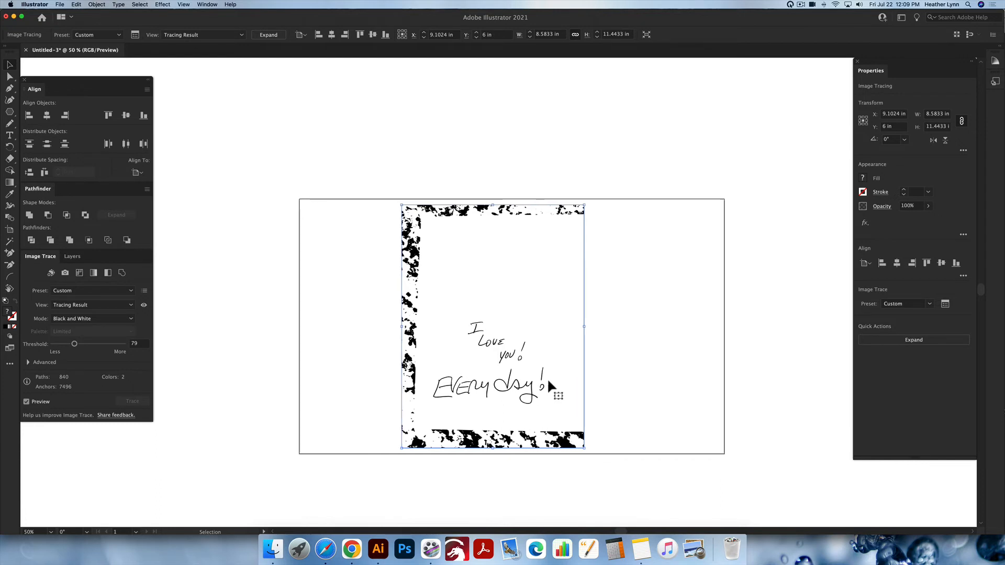
Expand the traced note into vector paths and delete all its white areas using the Magic Wand
left_click(98, 4)
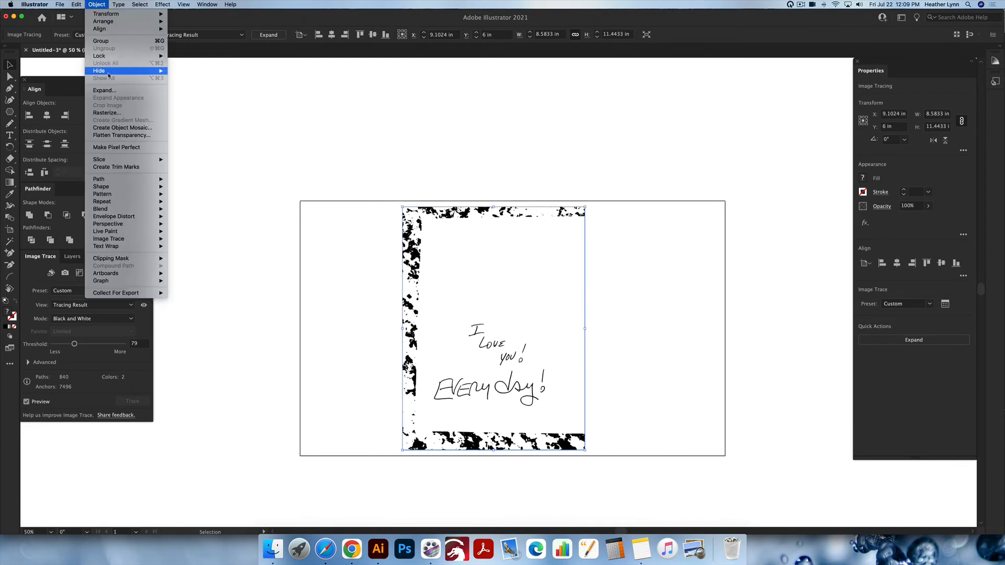
left_click(104, 90)
left_click(526, 216)
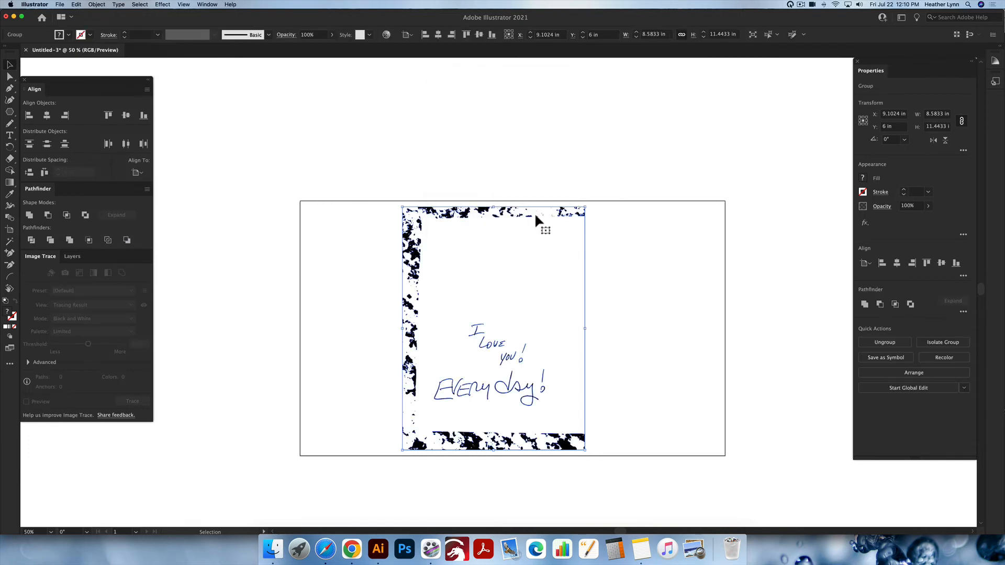
key("y")
left_click(535, 212)
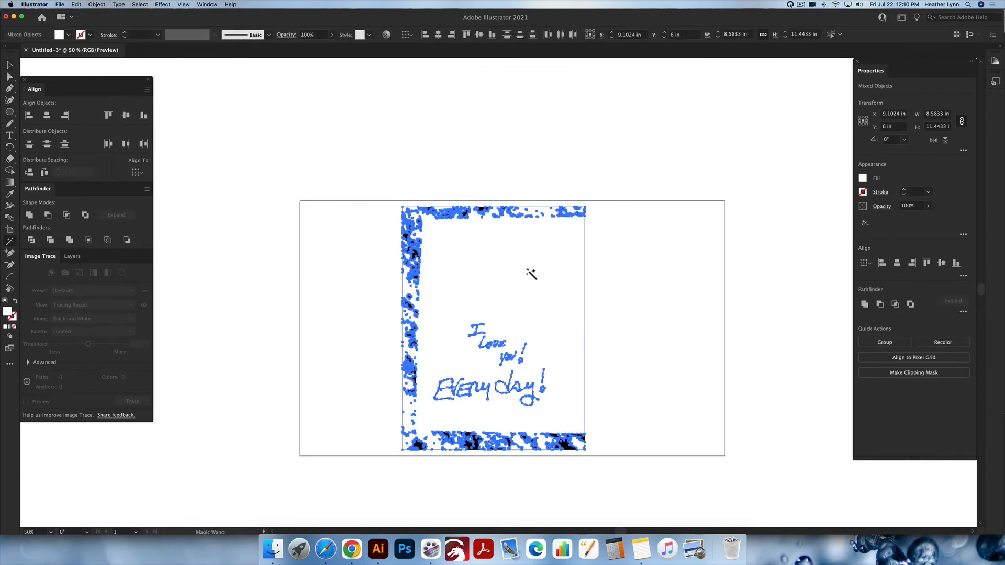
left_click(528, 270)
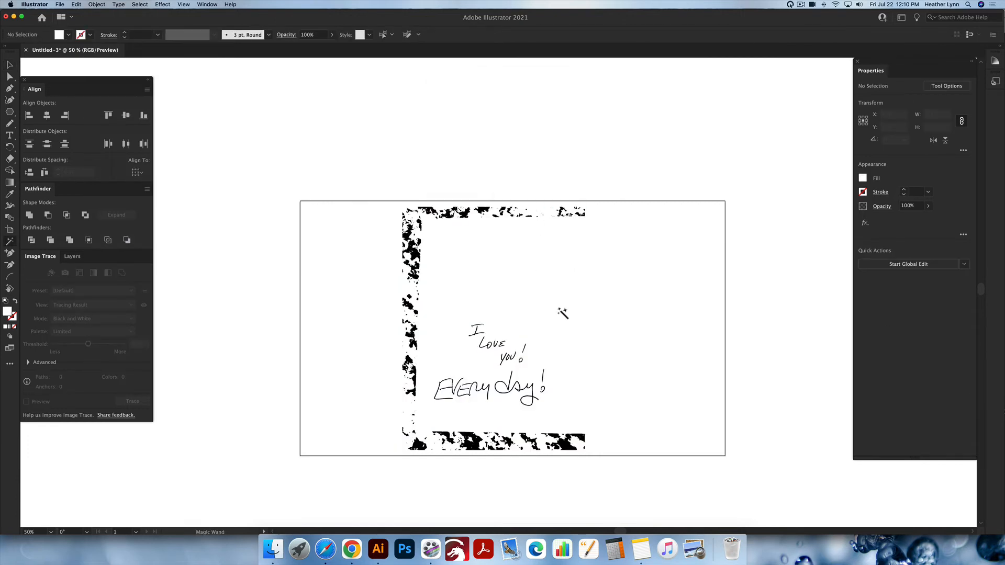
Ungroup the remaining black tracing paths and deselect them
key("v")
left_click(541, 374)
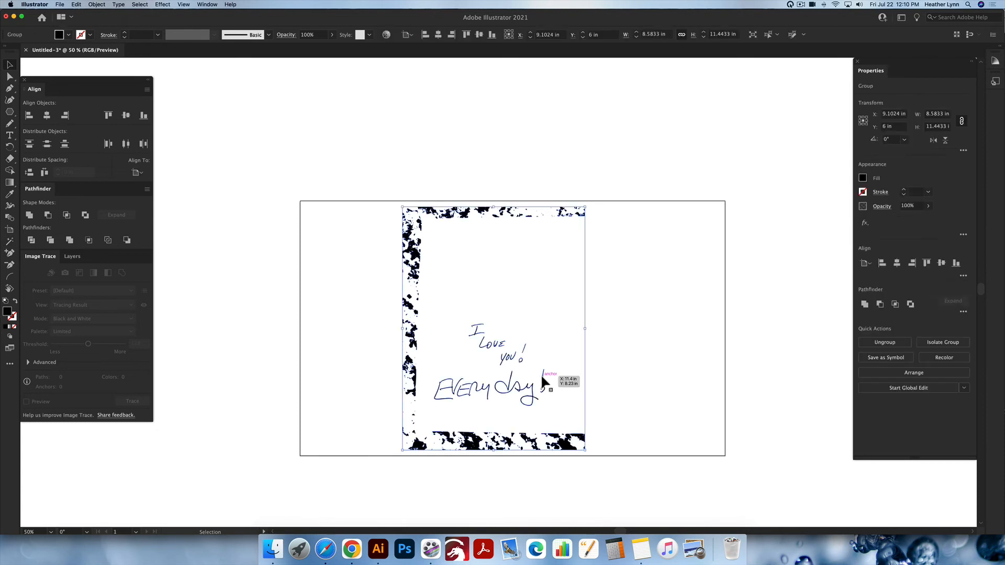
key("super+shift+g")
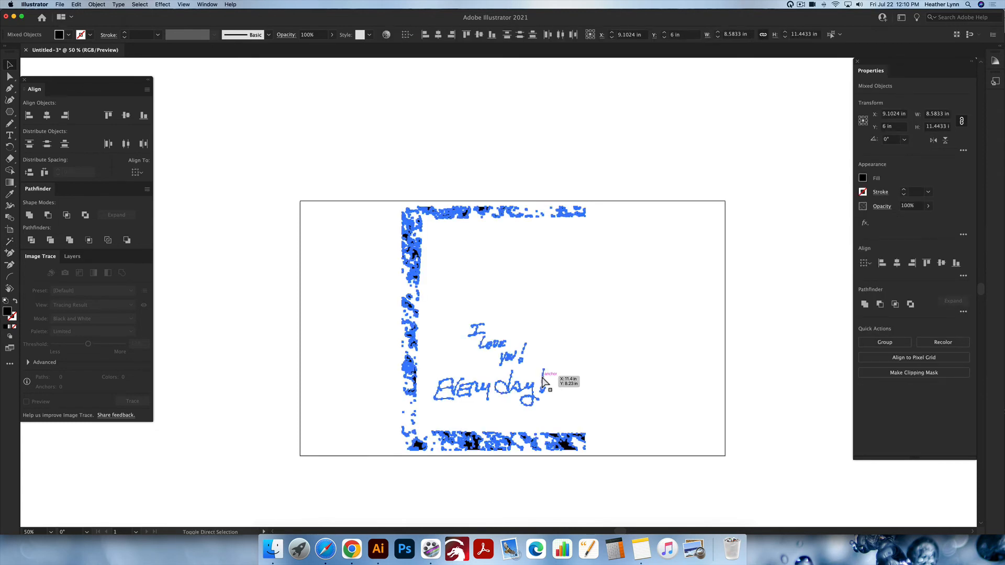
left_click(595, 340)
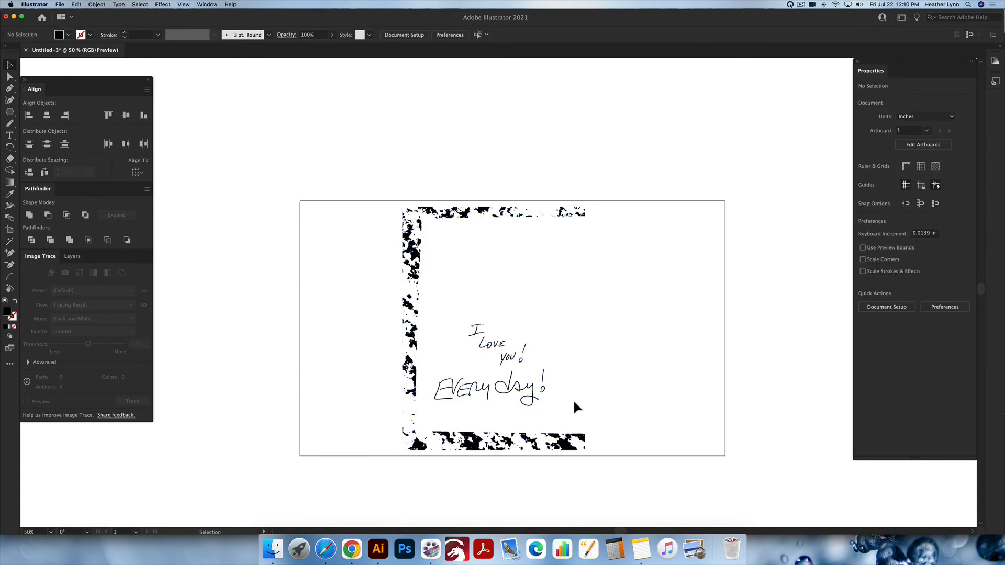
Isolate the handwriting by cutting it out, deleting the speckled border paths and pasting it back in its original place
left_click_drag(572, 400, 434, 305)
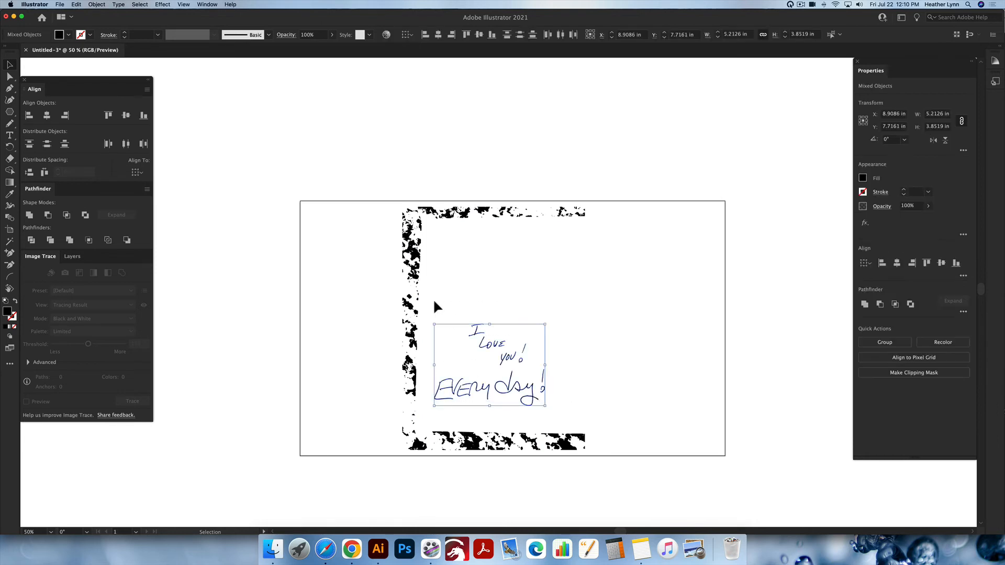
key("Delete")
left_click_drag(680, 473, 342, 176)
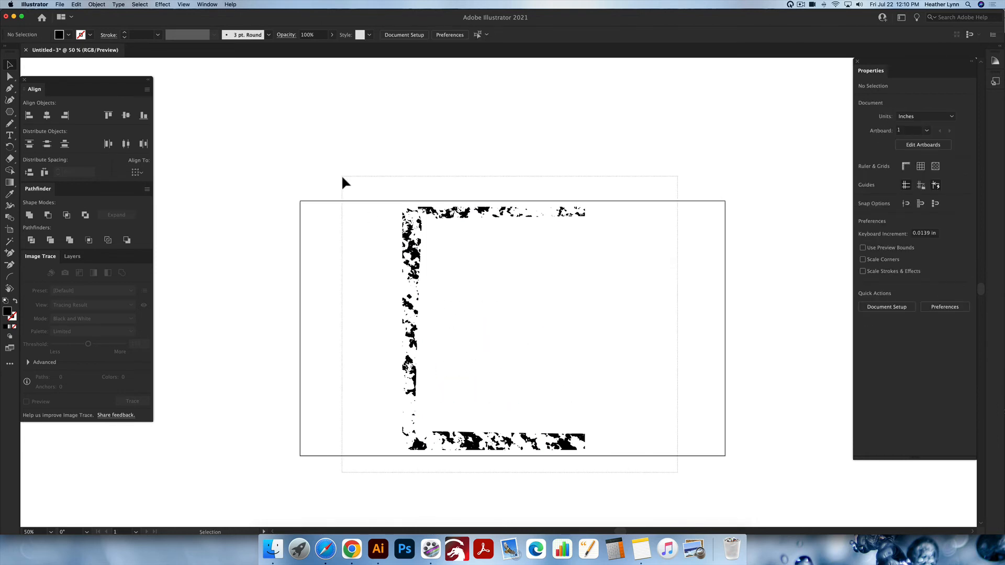
key("Delete")
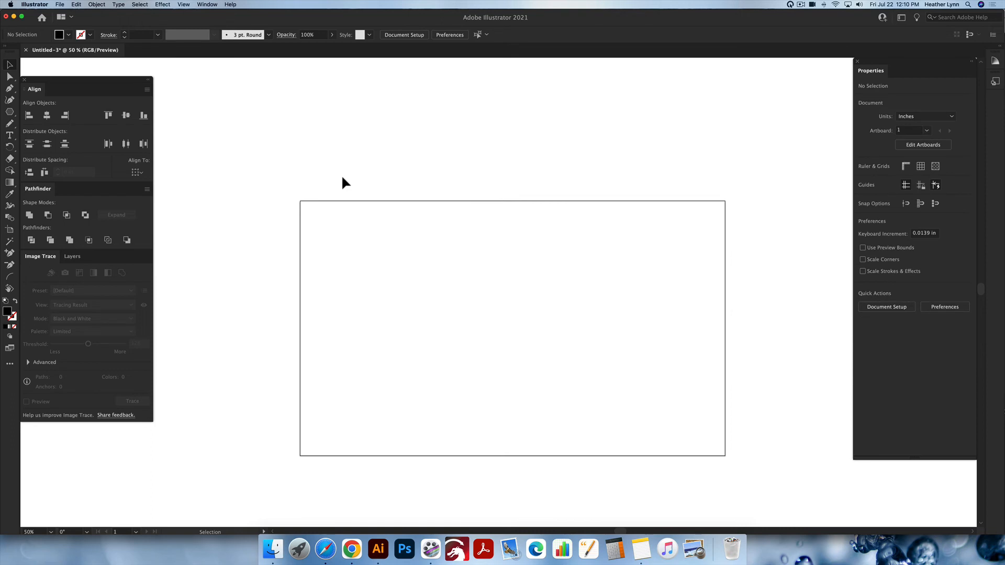
key("super+f")
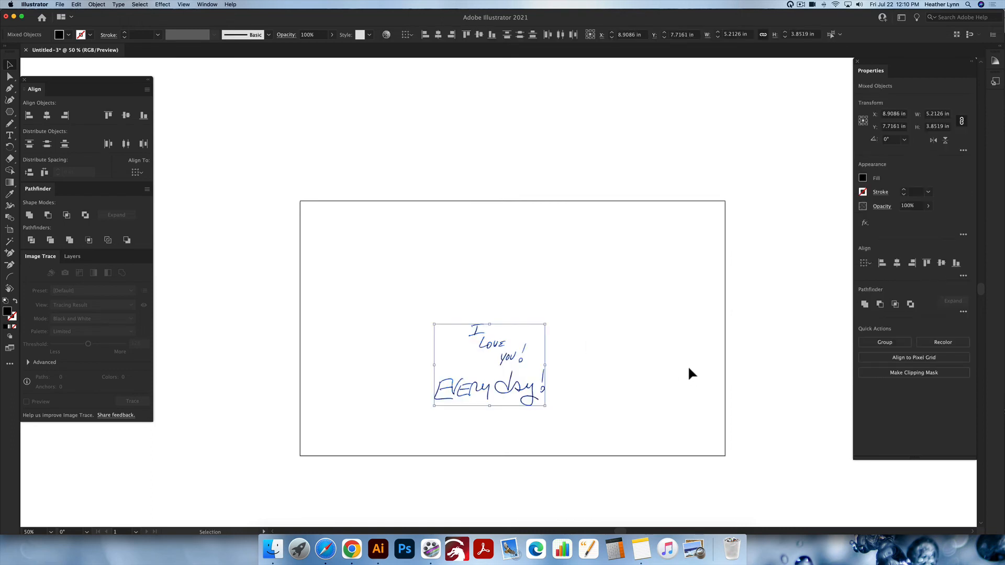
Examine the isolated handwriting's paths up close in outline mode and return to preview mode
left_click(585, 358)
left_click(540, 378)
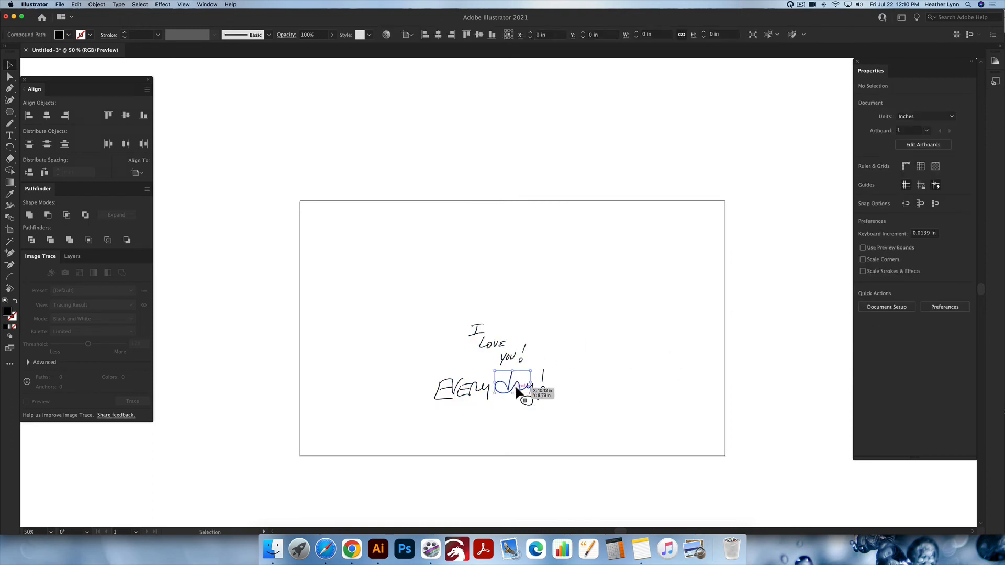
left_click(586, 385)
left_click_drag(575, 416, 374, 303)
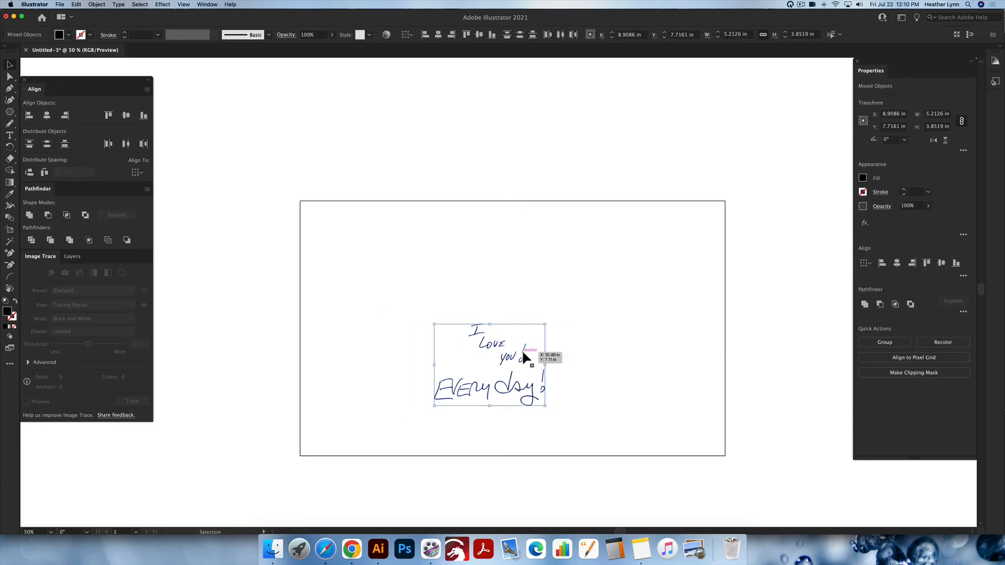
scroll(496, 367, "up", 4)
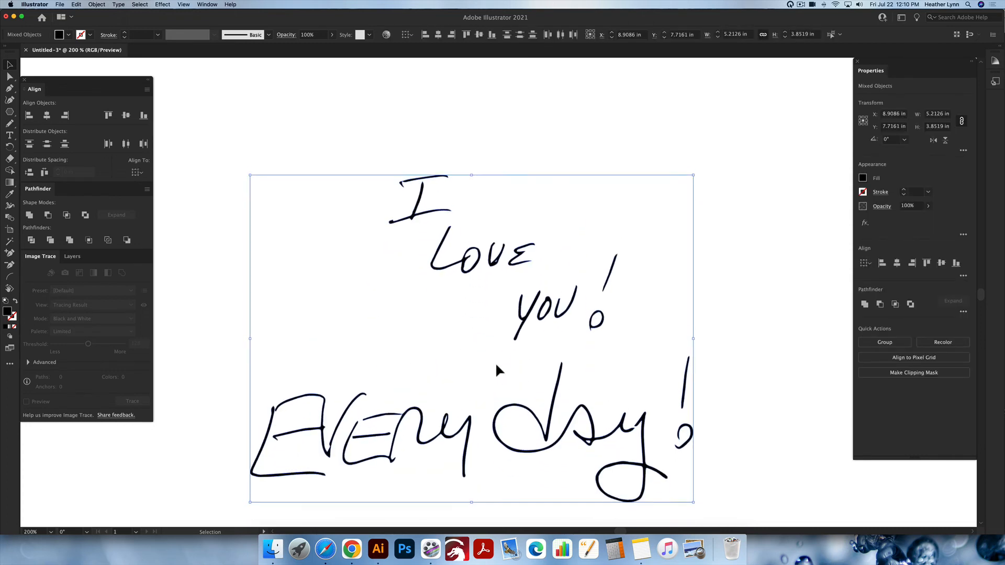
key("super+y")
left_click(565, 251)
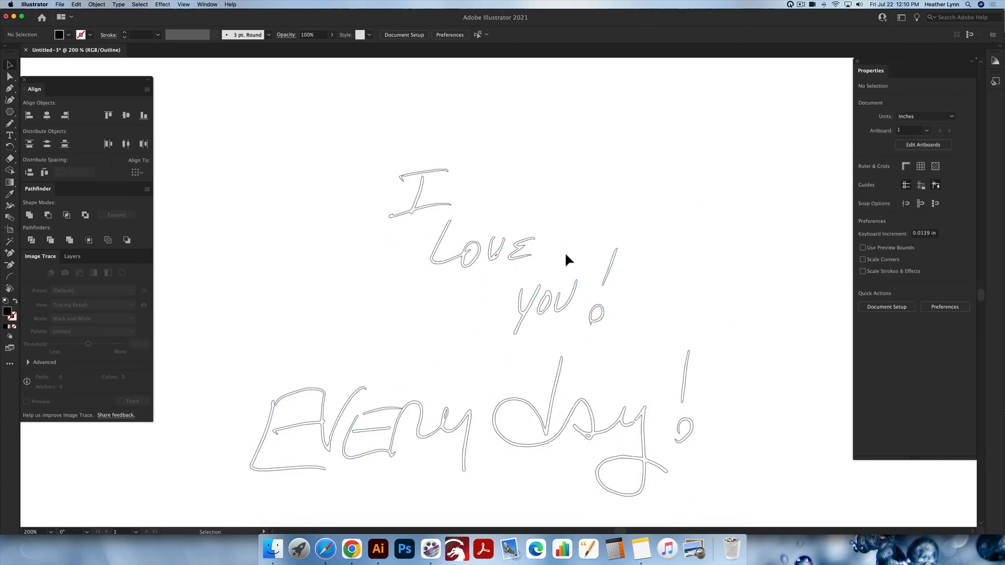
left_click(180, 7)
left_click(378, 69)
scroll(472, 216, "down", 2)
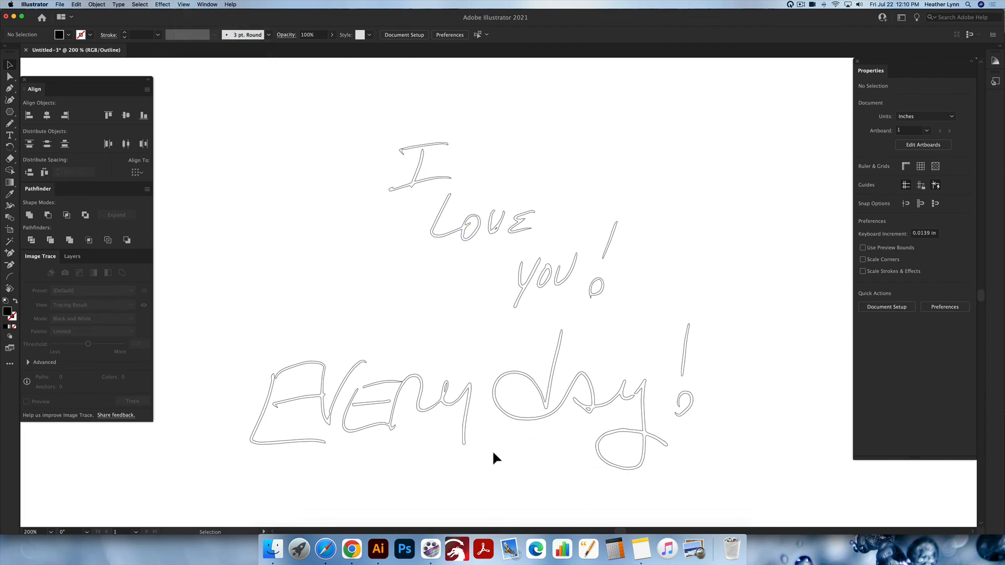
key("super+y")
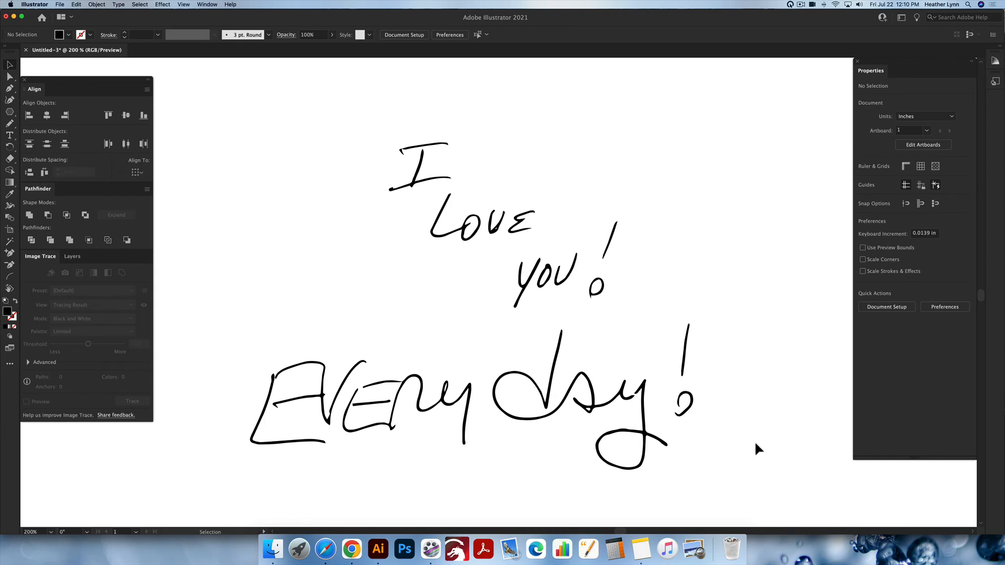
Select all the handwriting and thicken it with a 2 pt stroke
mouse_move(737, 482)
left_mouse_down()
mouse_move(281, 221)
mouse_move(231, 108)
left_mouse_up()
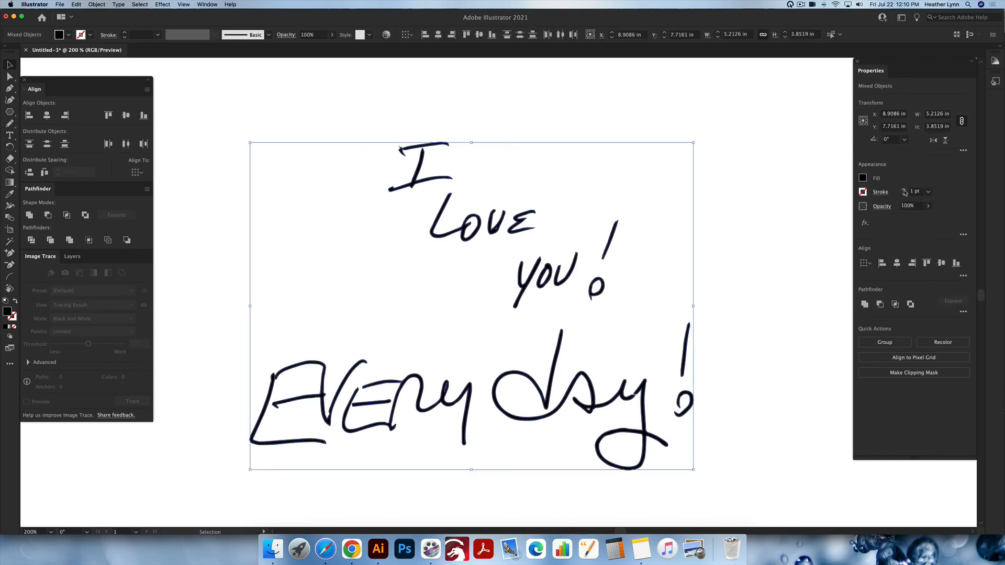
left_click(904, 191)
left_click(904, 190)
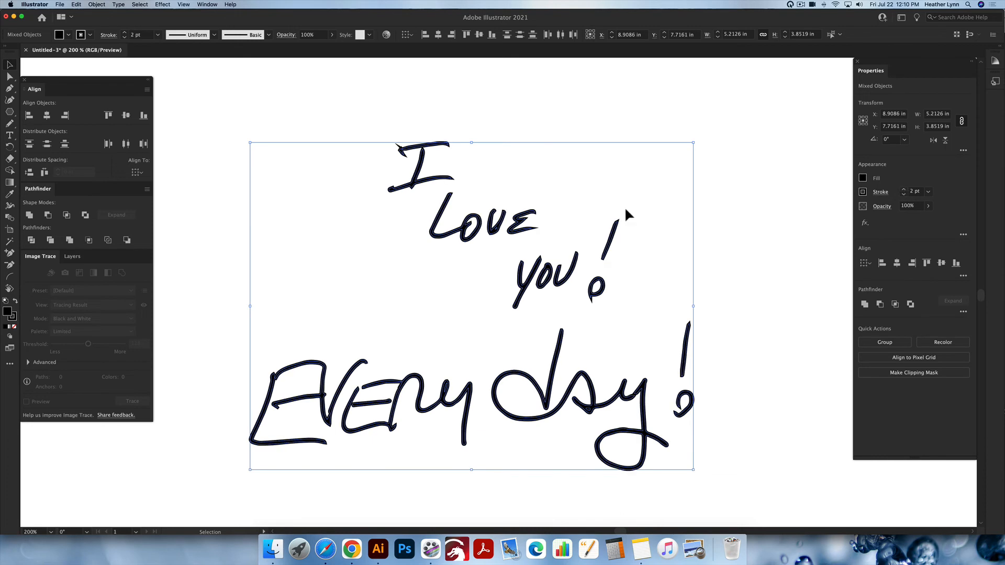
Give the handwriting's stroke round join corners
left_click(880, 191)
left_click(828, 232)
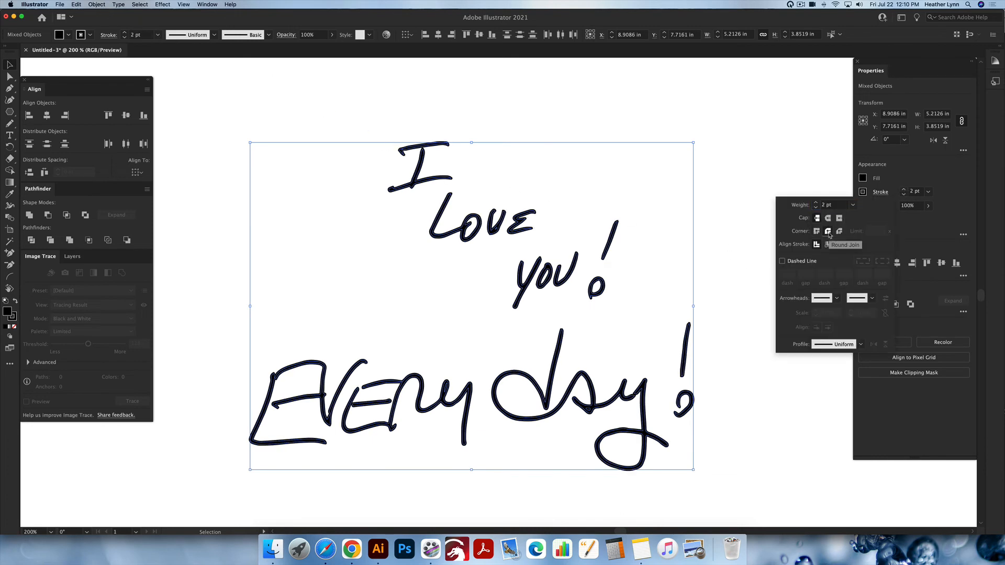
left_click(890, 174)
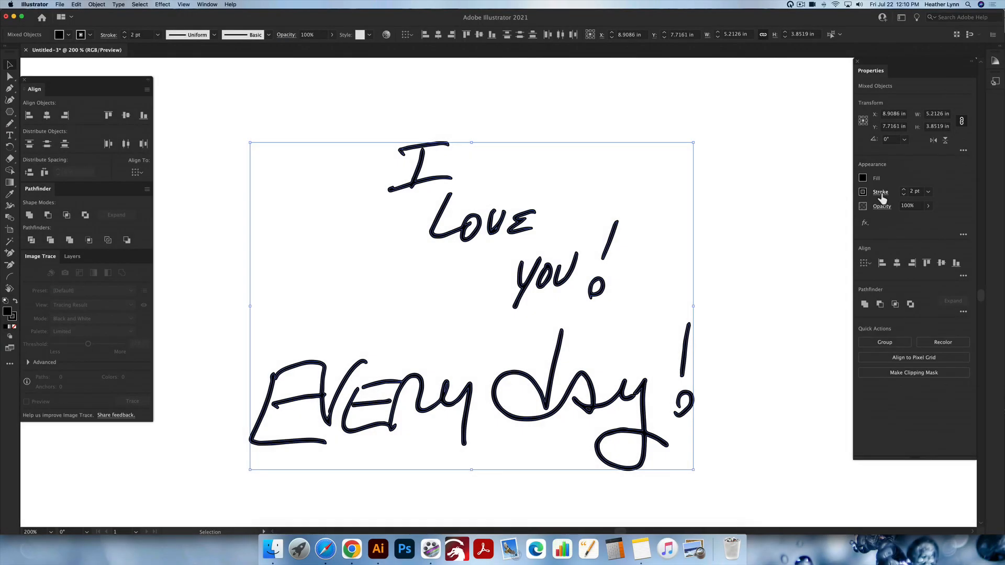
left_click(882, 194)
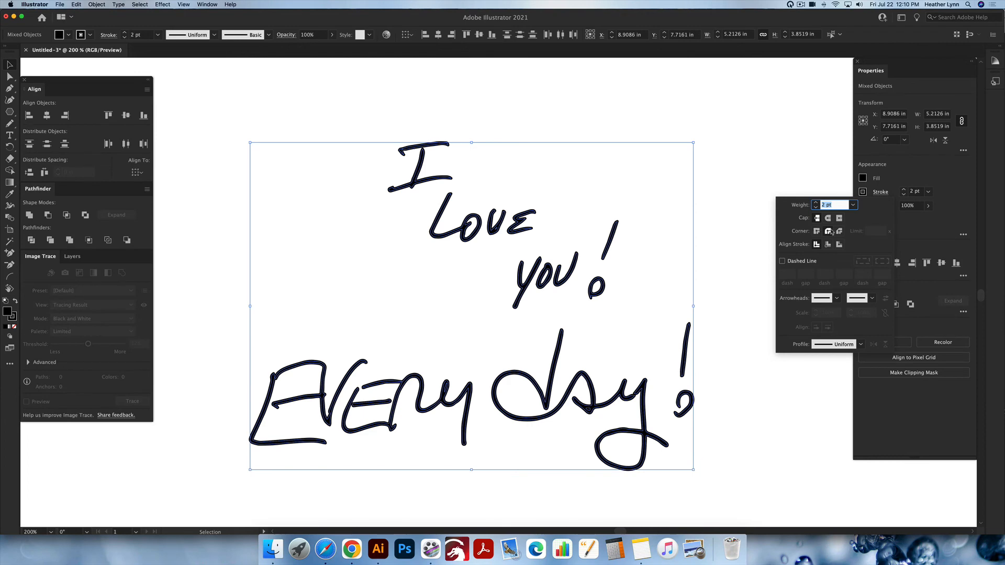
left_click(830, 232)
left_click(746, 165)
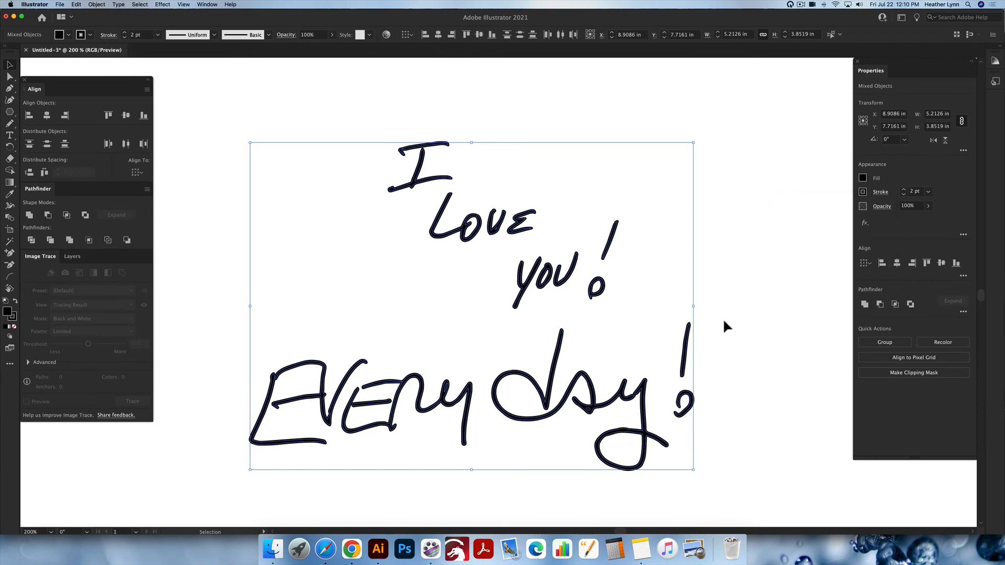
Expand the handwriting's fill and stroke into shapes and unite them with Pathfinder
left_click(97, 5)
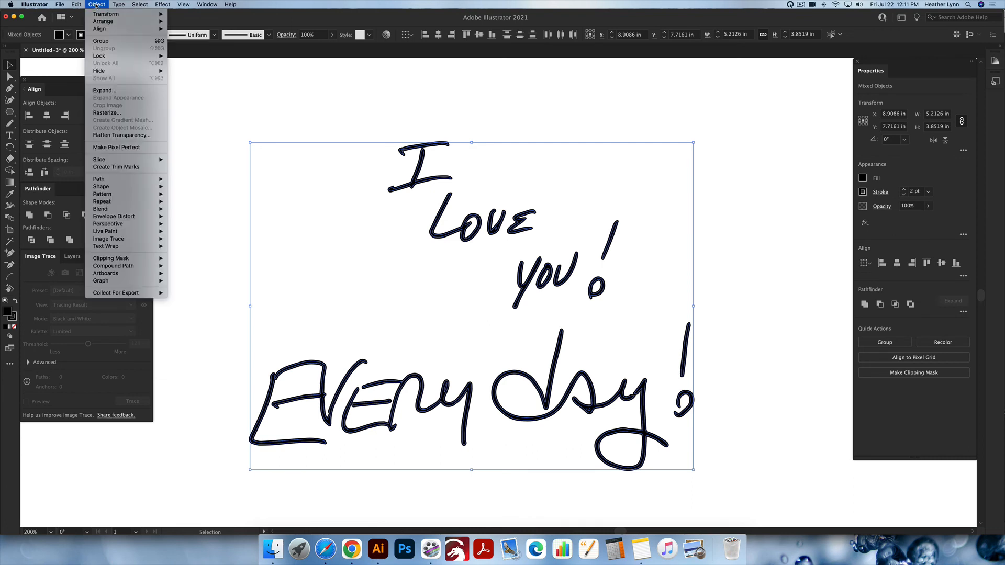
left_click(116, 90)
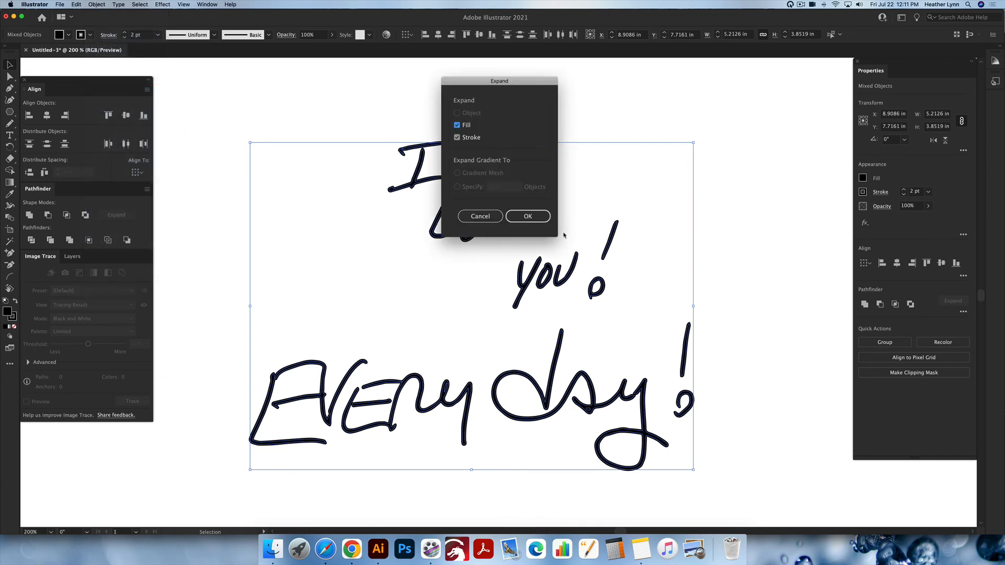
left_click(539, 217)
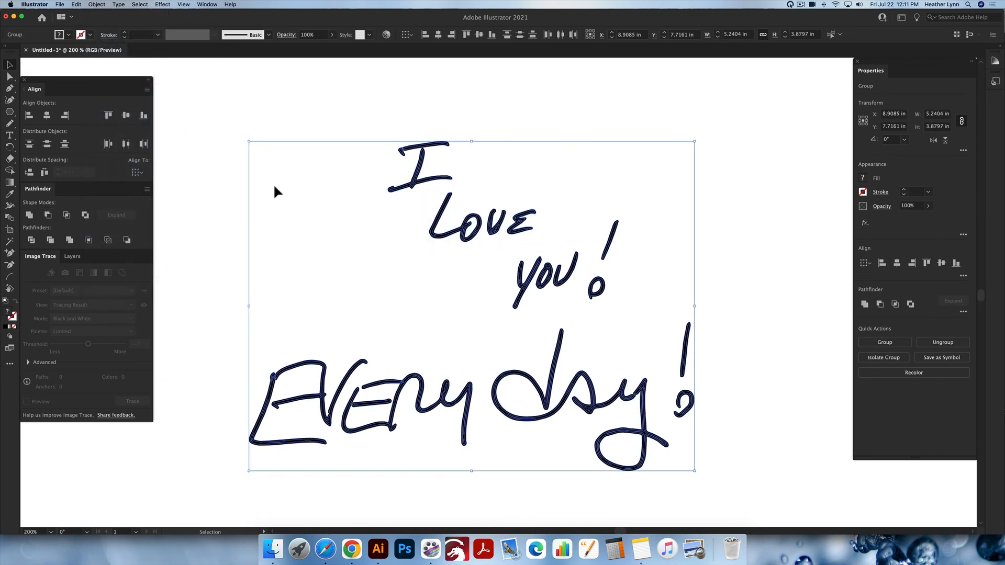
left_click(30, 216)
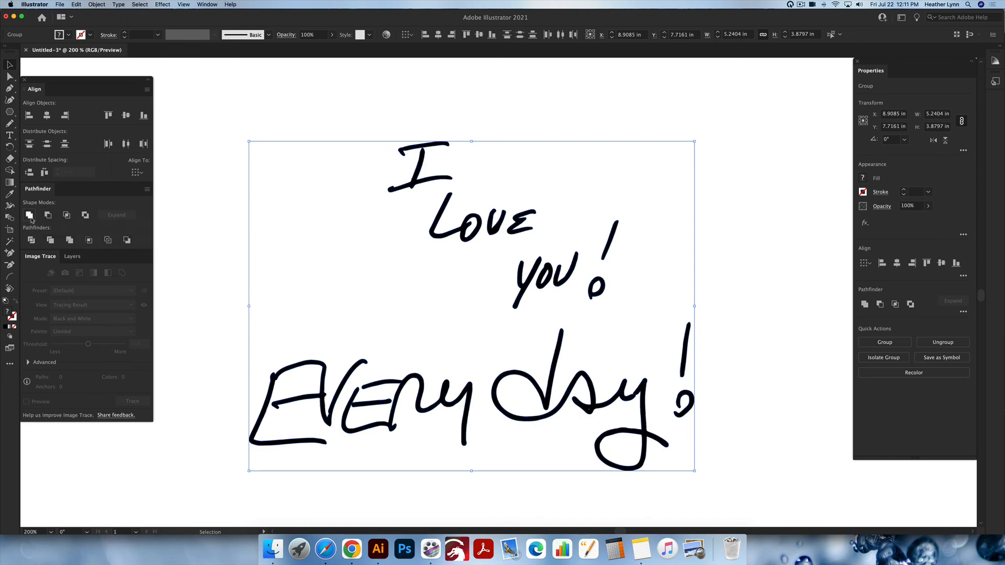
Check the united lettering in outline mode and return to a preview of the whole artboard
left_click(768, 241)
key("super+y")
key("super+y")
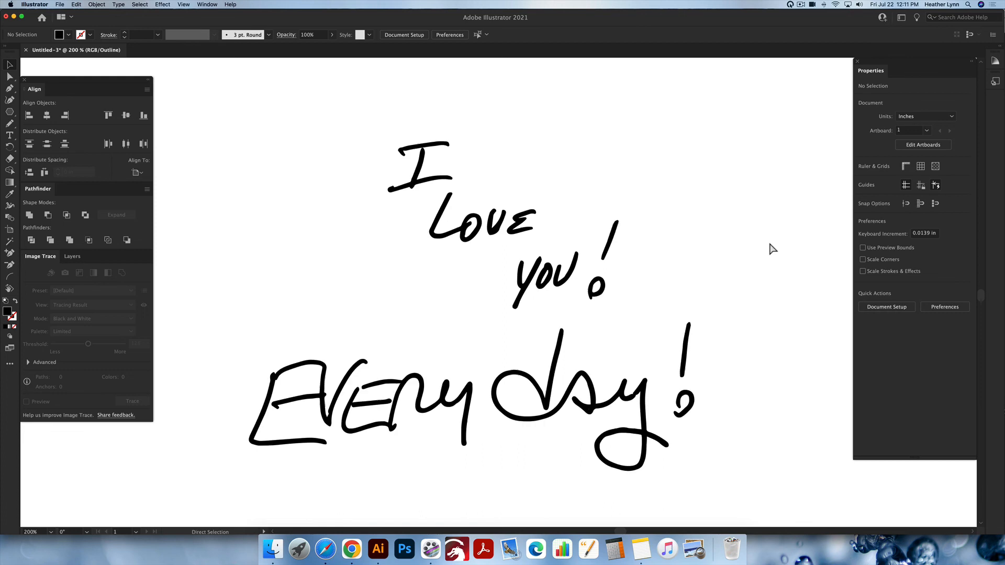
key("super+minus")
key("super+minus")
key("super+minus")
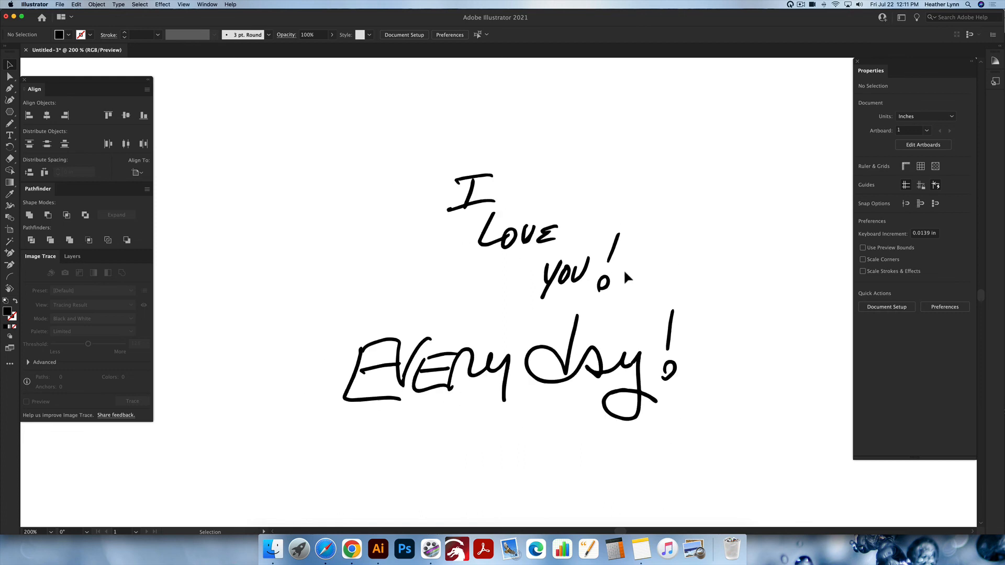
scroll(623, 269, "up", 2)
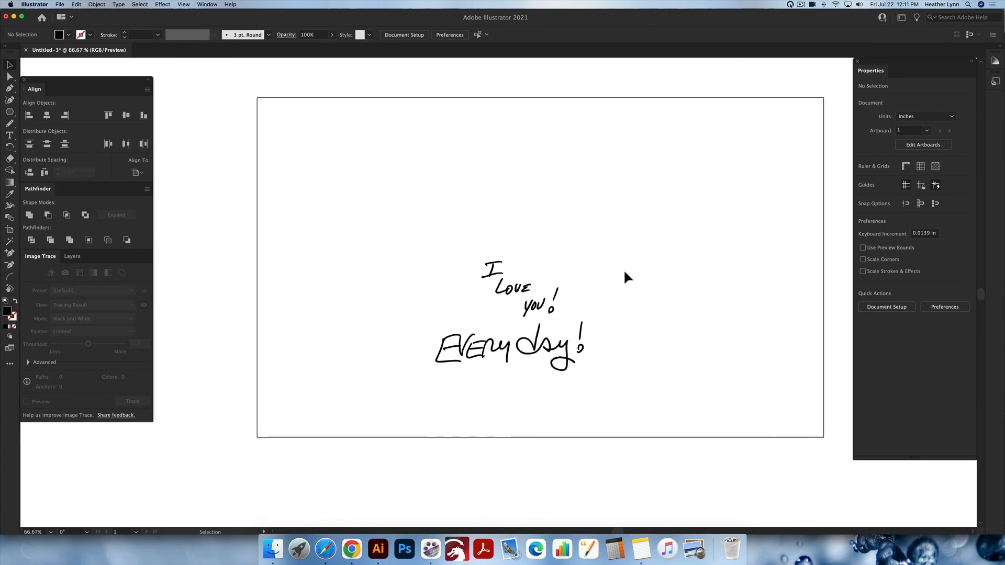